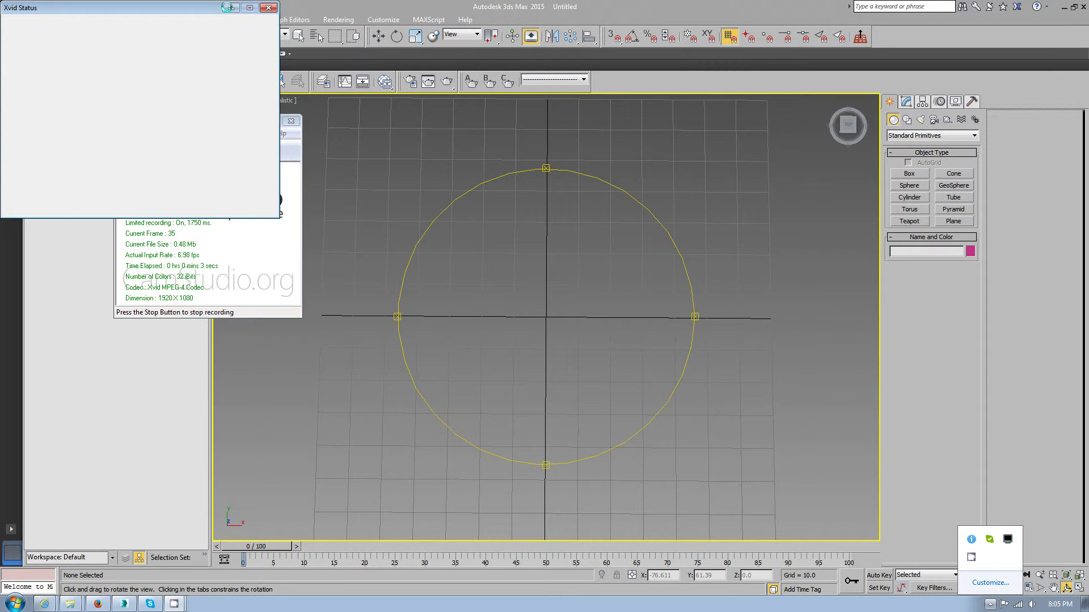
Exit orbit mode and dismiss the viewport context menu.
click(229, 7)
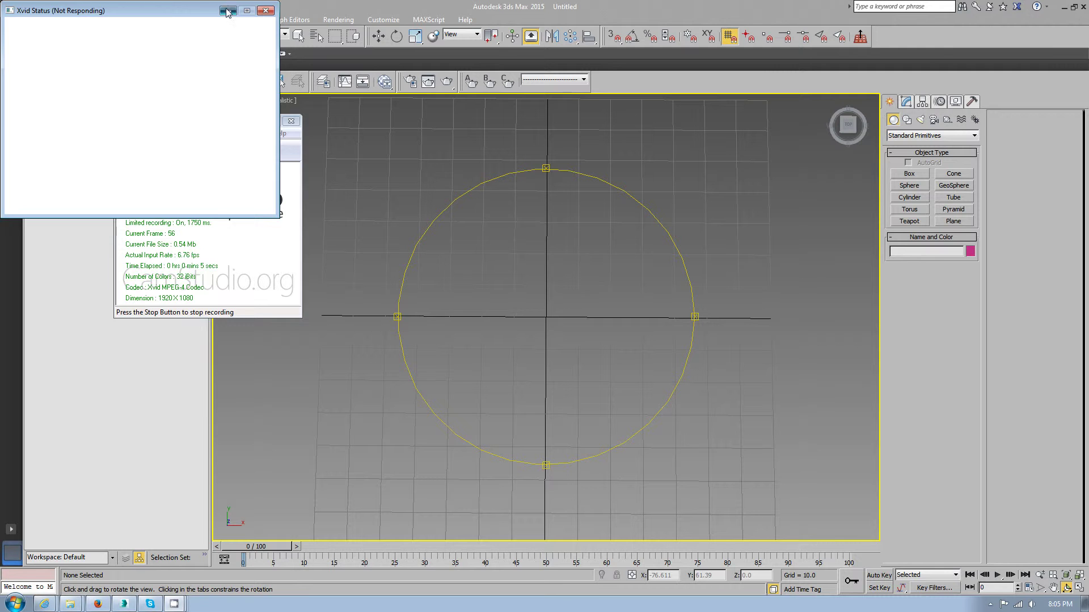
right_click(500, 333)
right_click(517, 334)
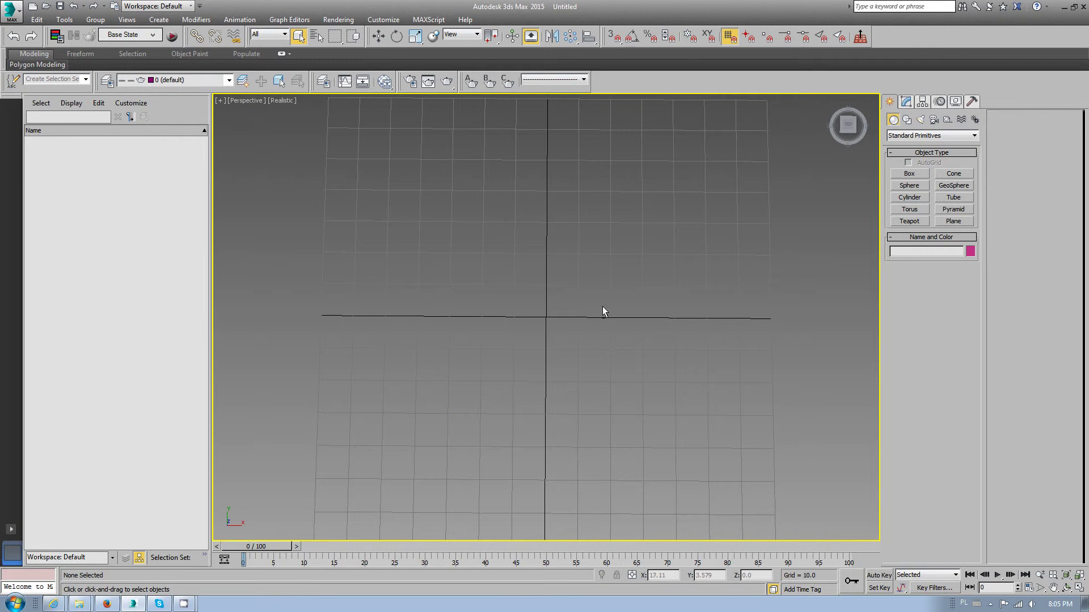
scroll(587, 306, up, 2)
right_click(554, 334)
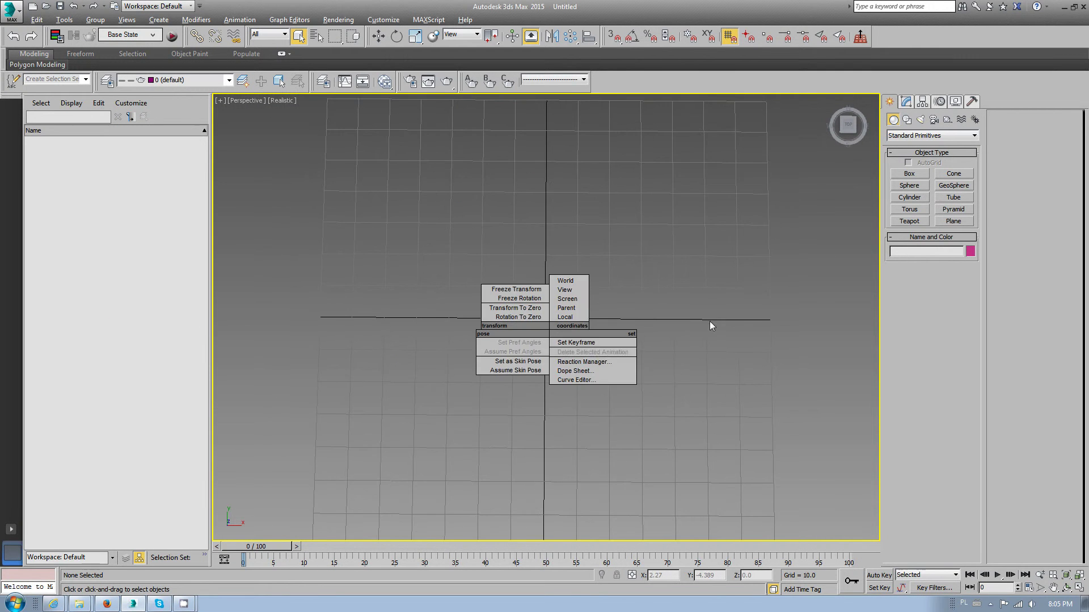
scroll(710, 321, up, 3)
right_click(514, 352)
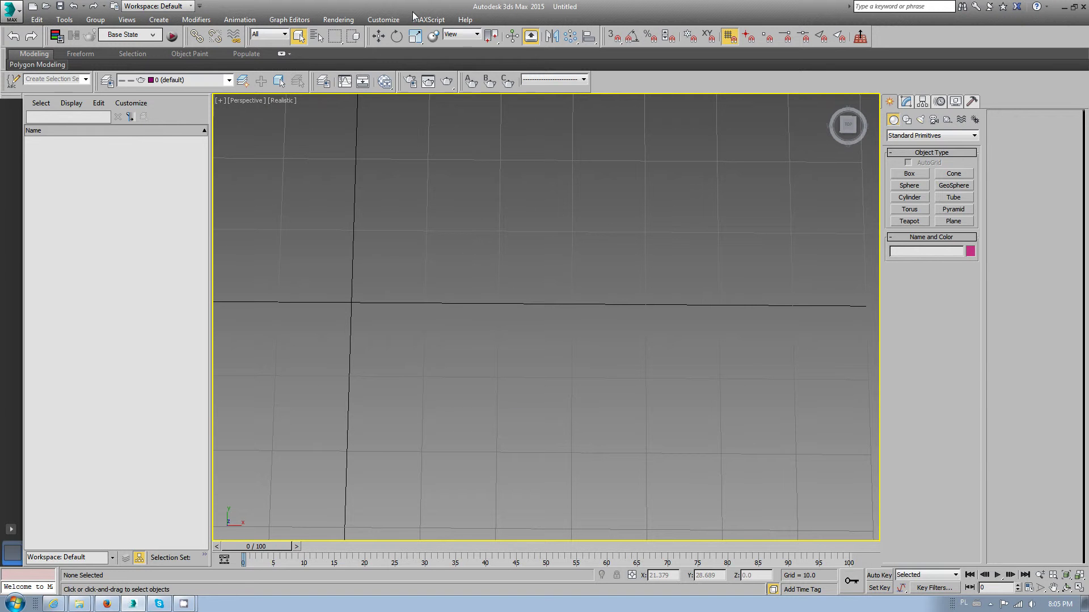
Set Preferences' interaction mode to Maya and confirm; show Shapes creation.
click(386, 20)
click(425, 202)
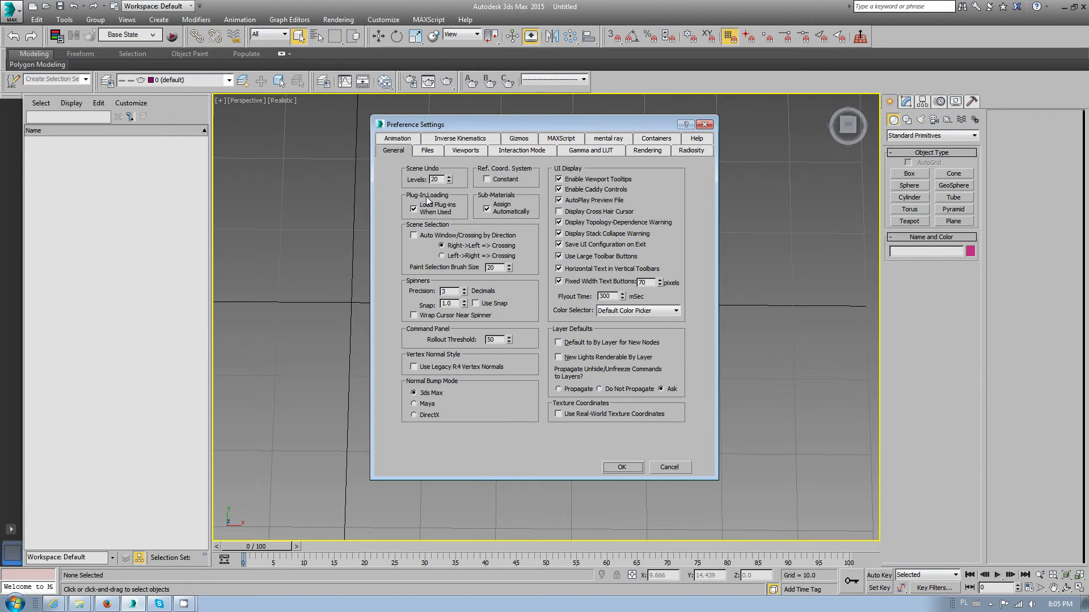
click(530, 151)
click(499, 270)
click(480, 293)
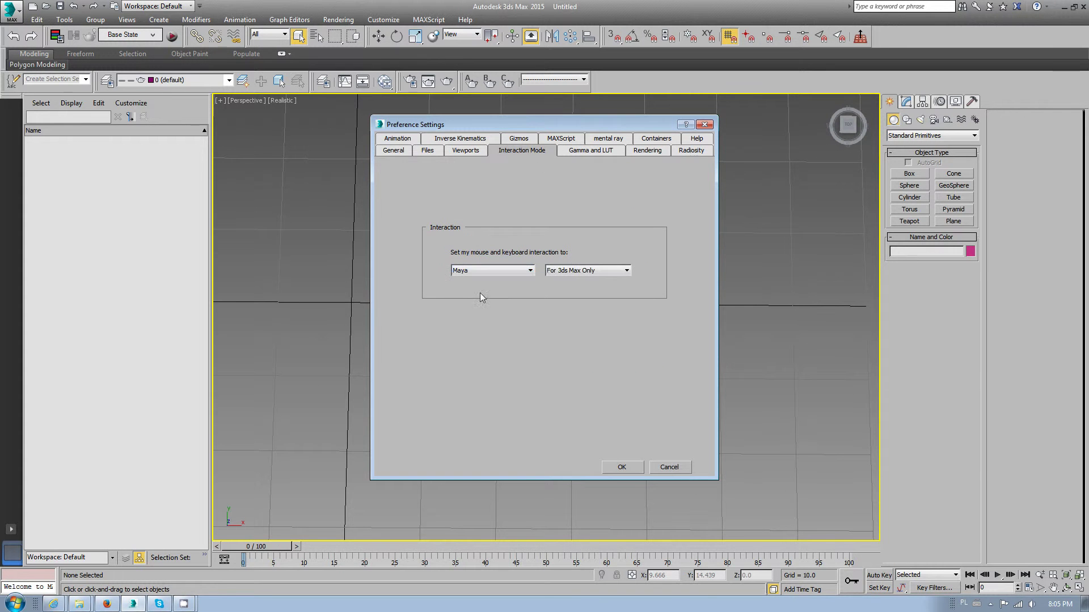
click(612, 466)
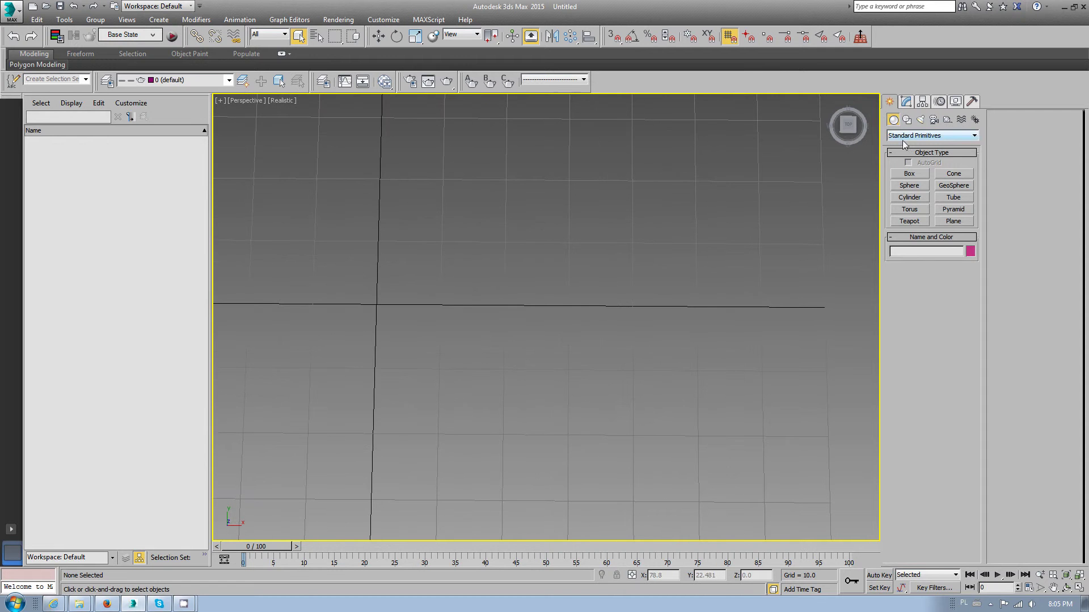
click(906, 119)
Show four viewports and draw a trial four-point line in the Front view.
click(908, 182)
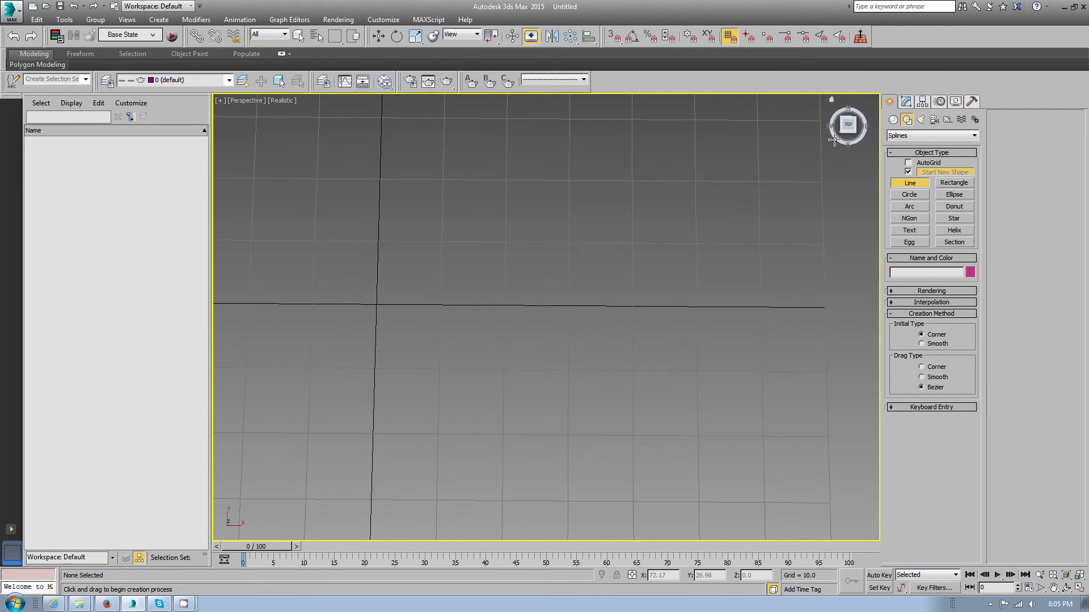
key(alt+space)
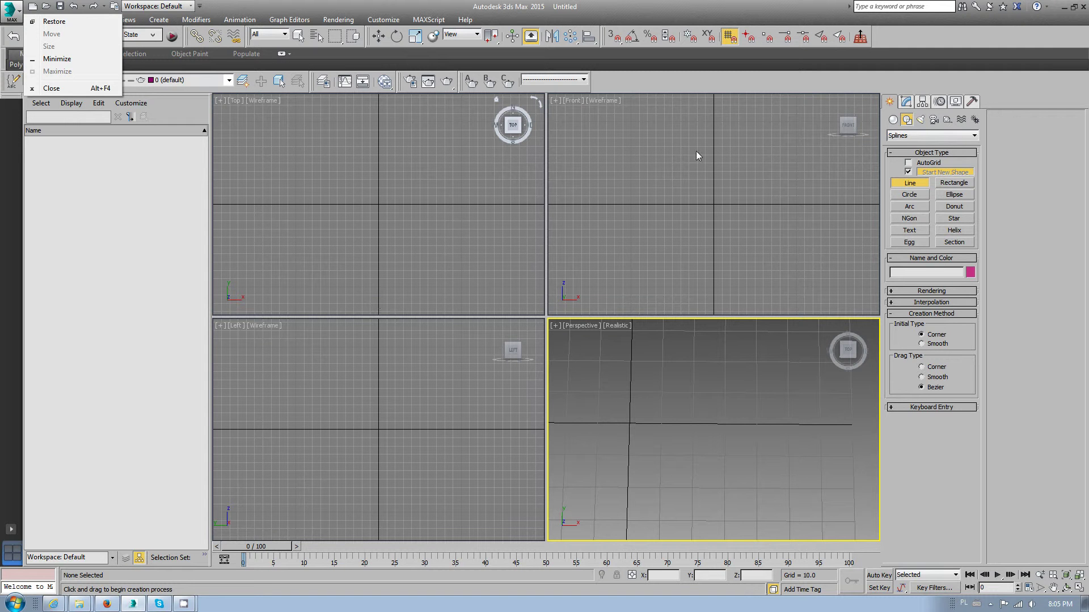
click(703, 277)
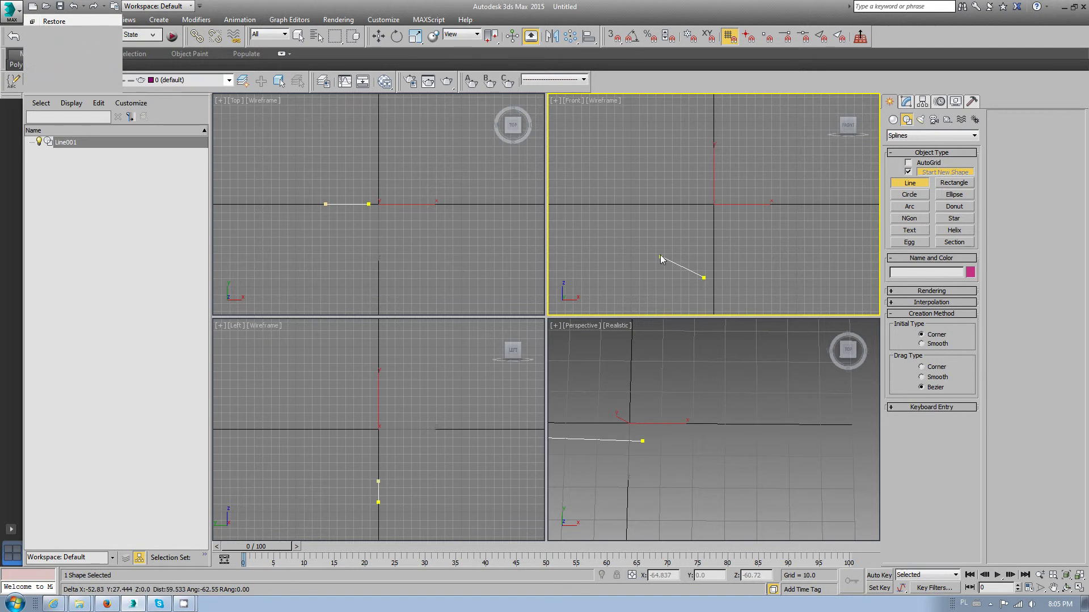
click(665, 242)
click(687, 200)
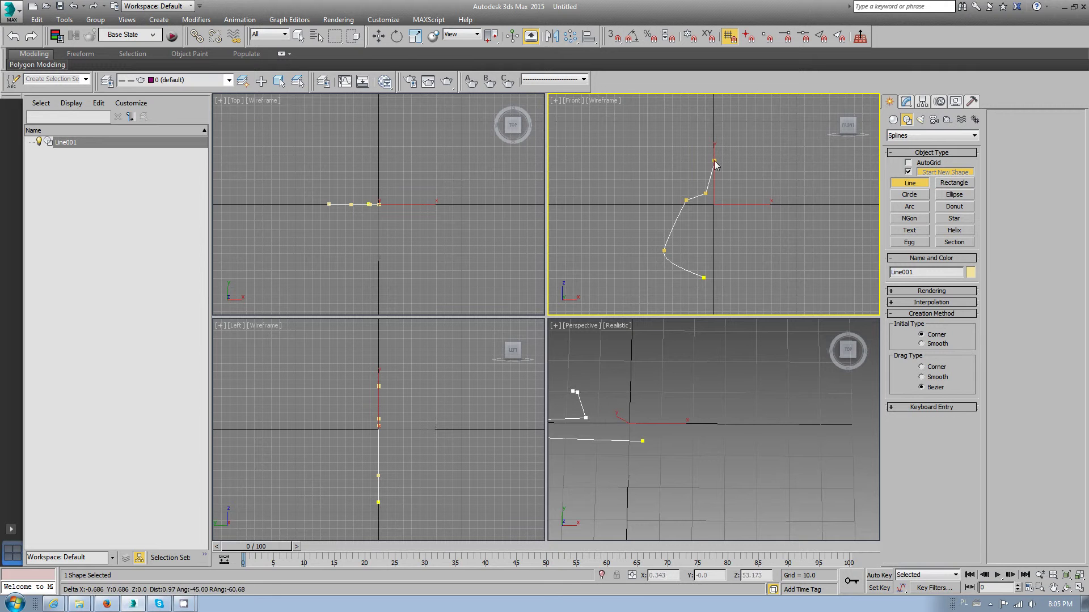
click(713, 162)
right_click(714, 162)
Orbit the Perspective view, then undo the trial line.
mouse_move(746, 355)
alt+middle_down()
mouse_move(702, 418)
mouse_move(683, 395)
alt+middle_up()
middle_click(708, 191)
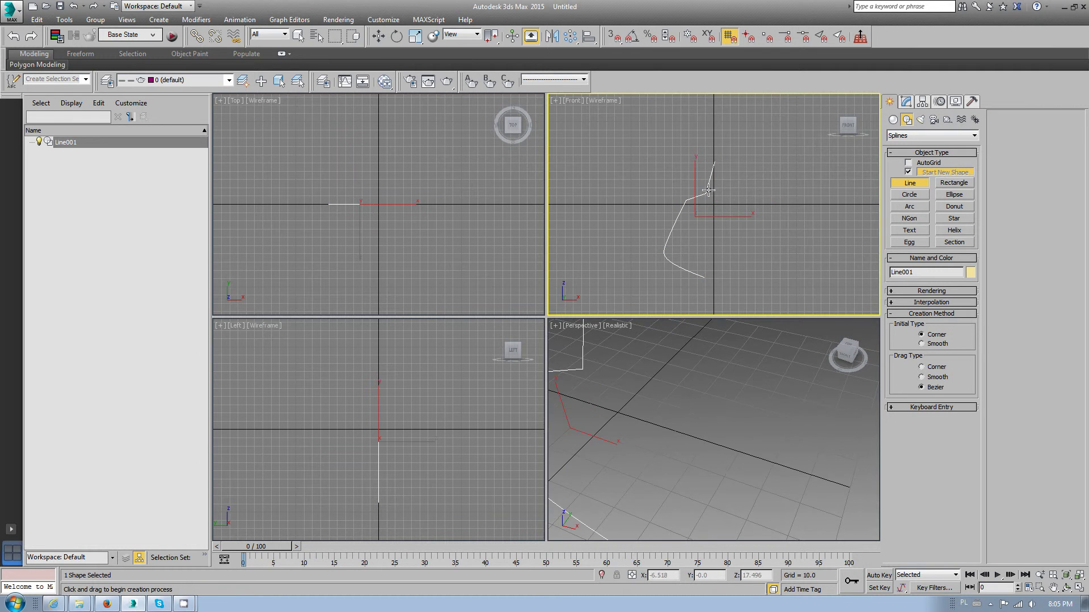
key(ctrl+z)
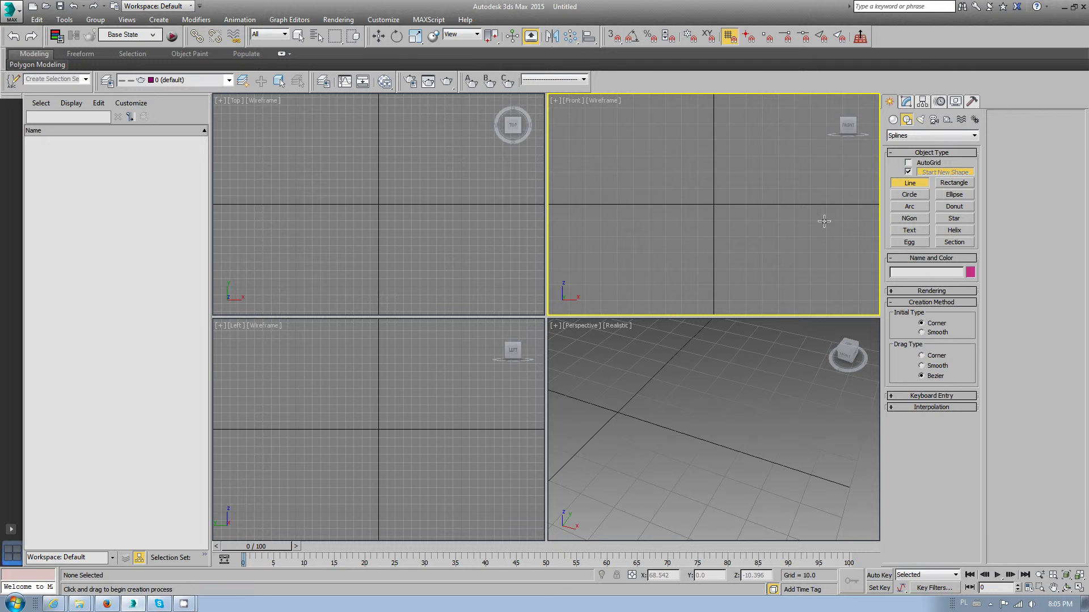
With AutoGrid on, trace a six-point bottle half-profile, Line001, in Front view.
click(908, 163)
click(680, 289)
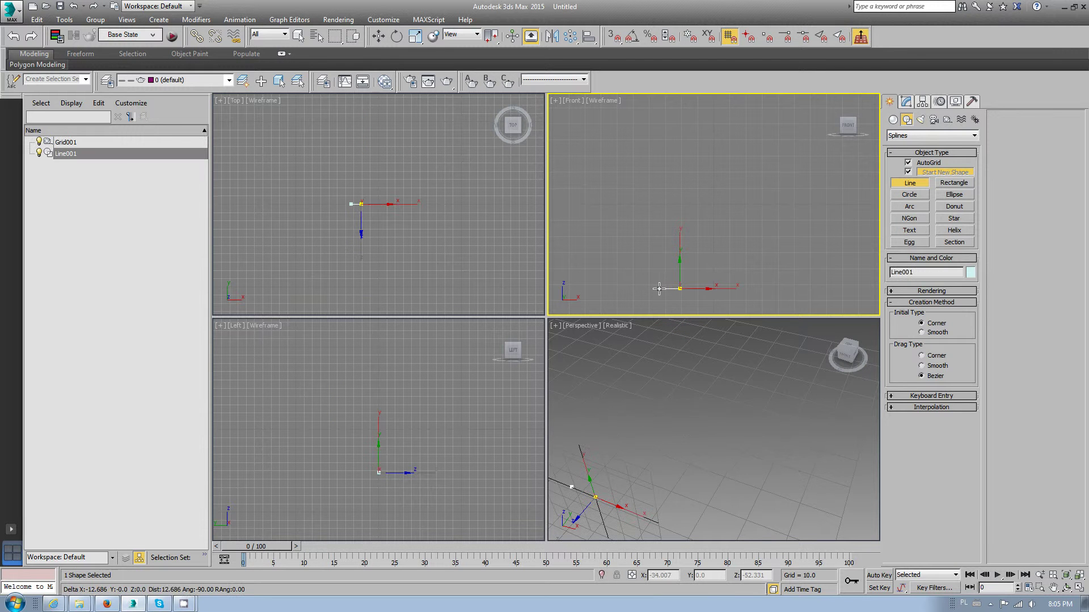
click(644, 288)
click(641, 206)
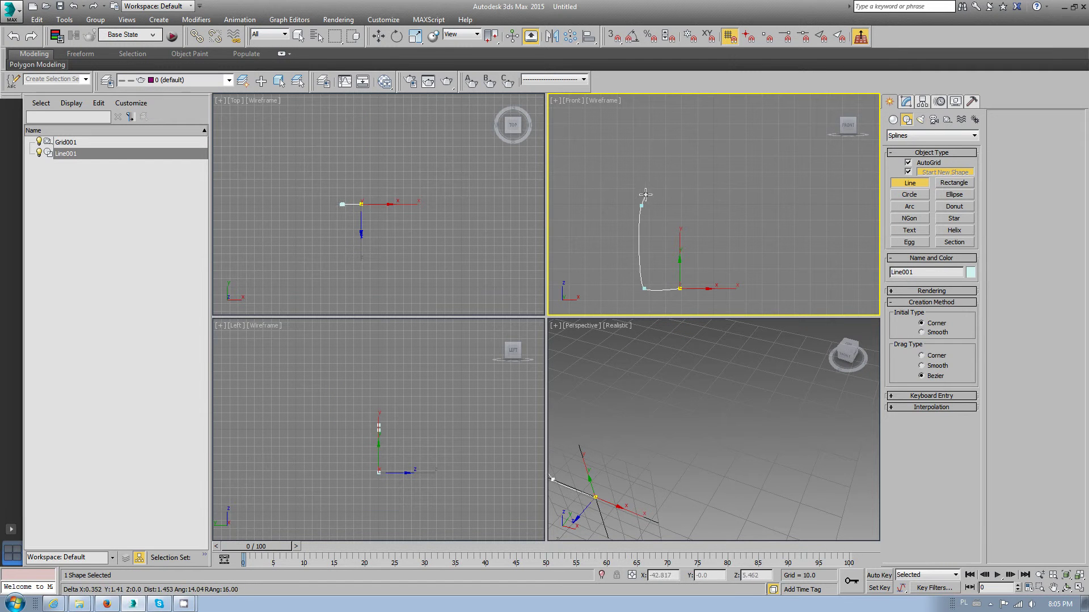
click(673, 180)
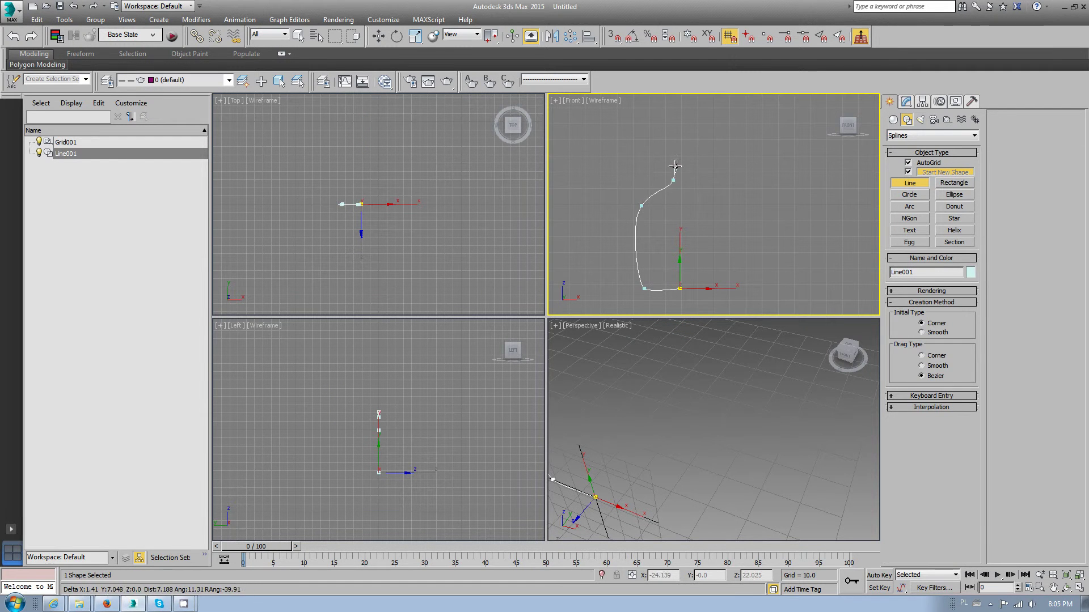
click(676, 127)
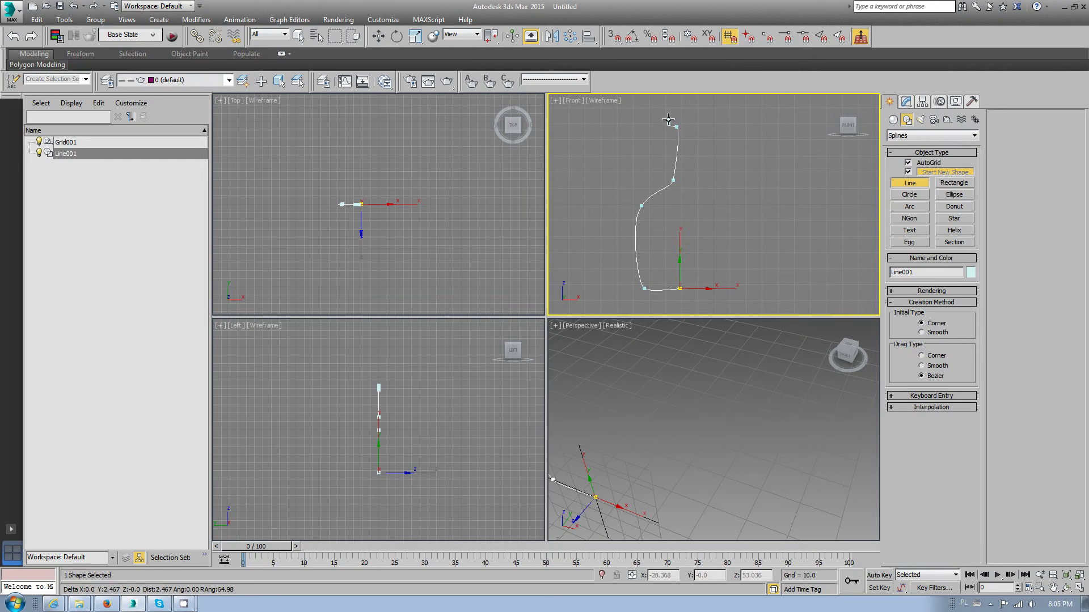
click(669, 121)
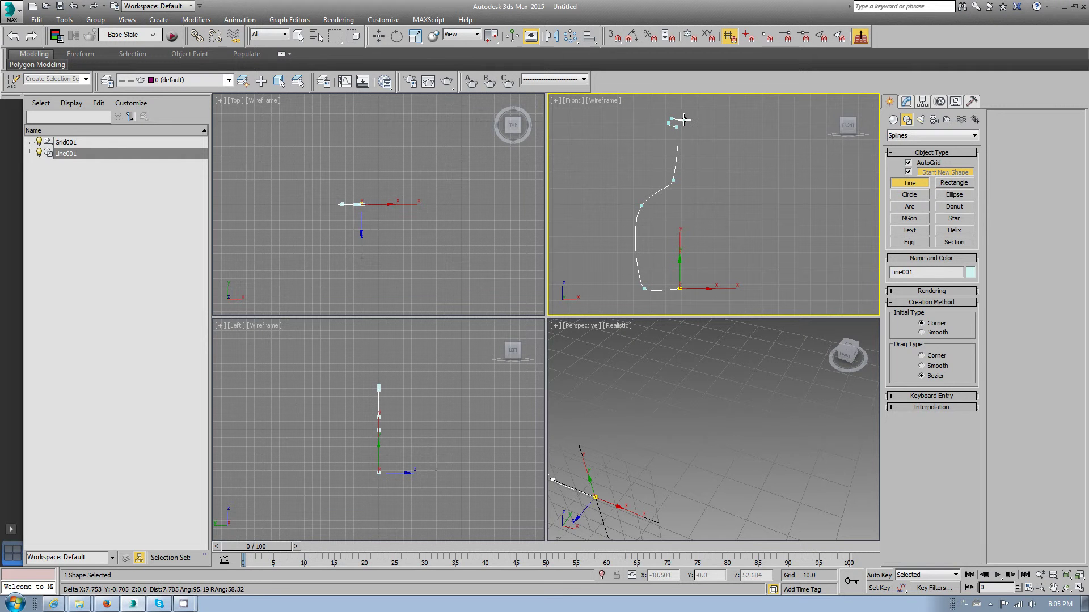
right_click(682, 120)
right_click(689, 187)
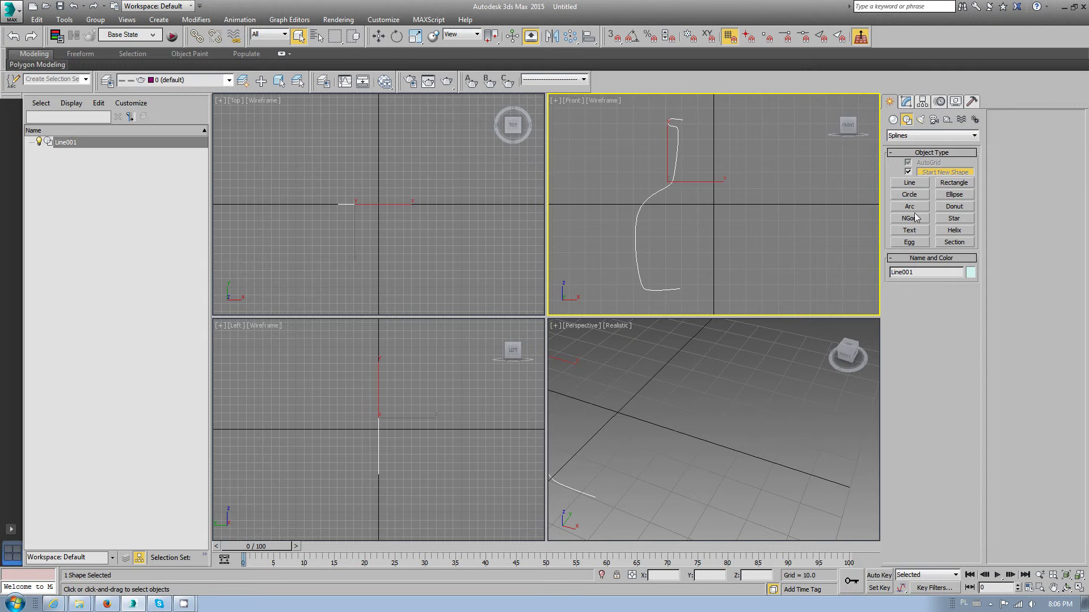
Draw a circle on the Perspective ground plane and convert it to Editable Spline.
click(909, 195)
click(629, 507)
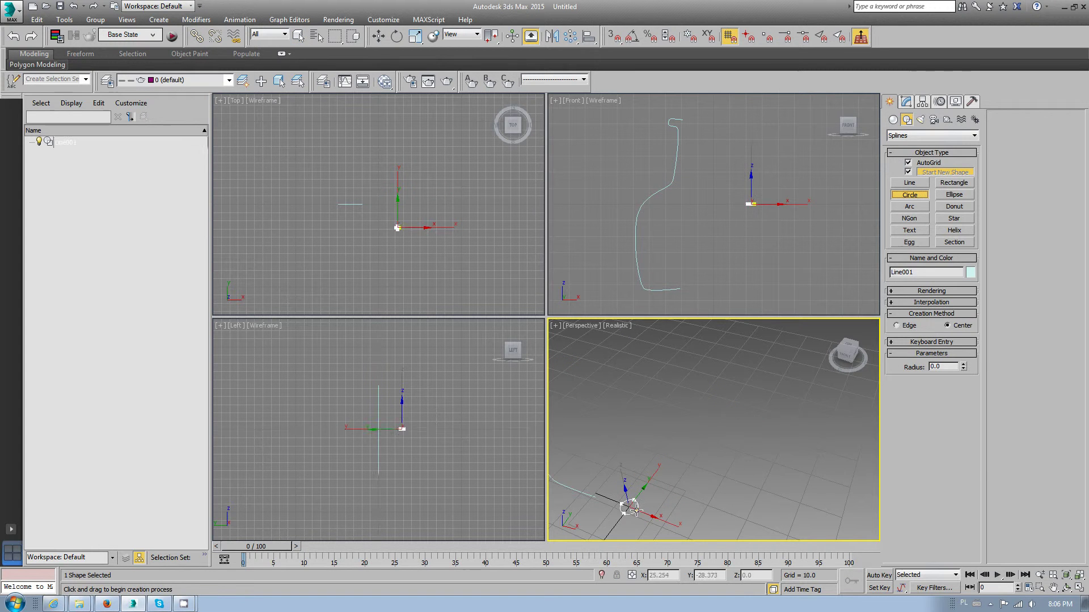
drag(635, 510, 661, 513)
right_click(663, 511)
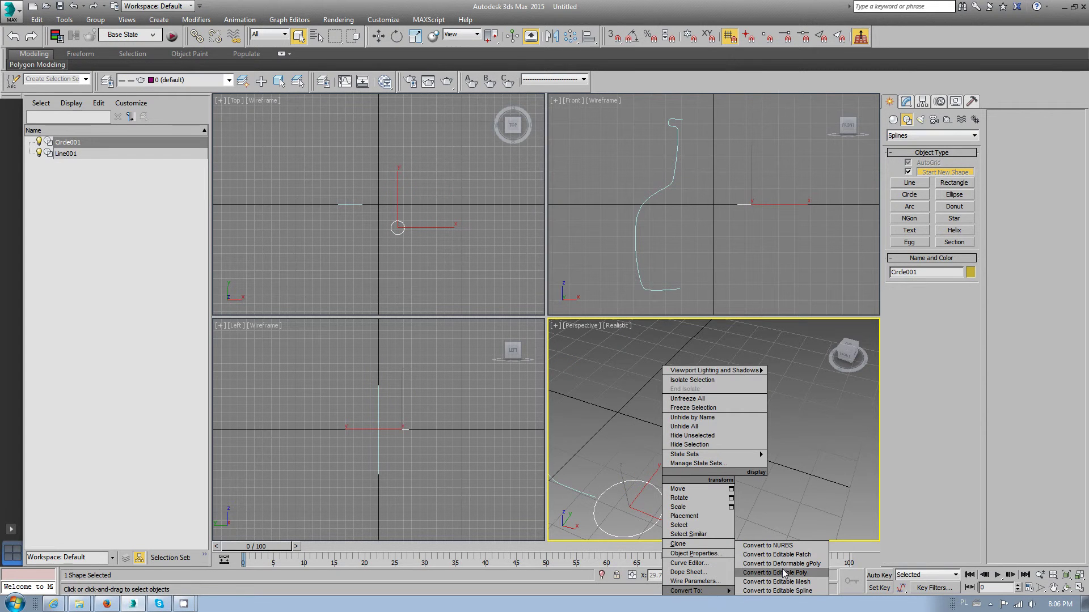
click(801, 591)
Maximize and orbit the Perspective view, then show Circle001's Modifier List.
key(alt+w)
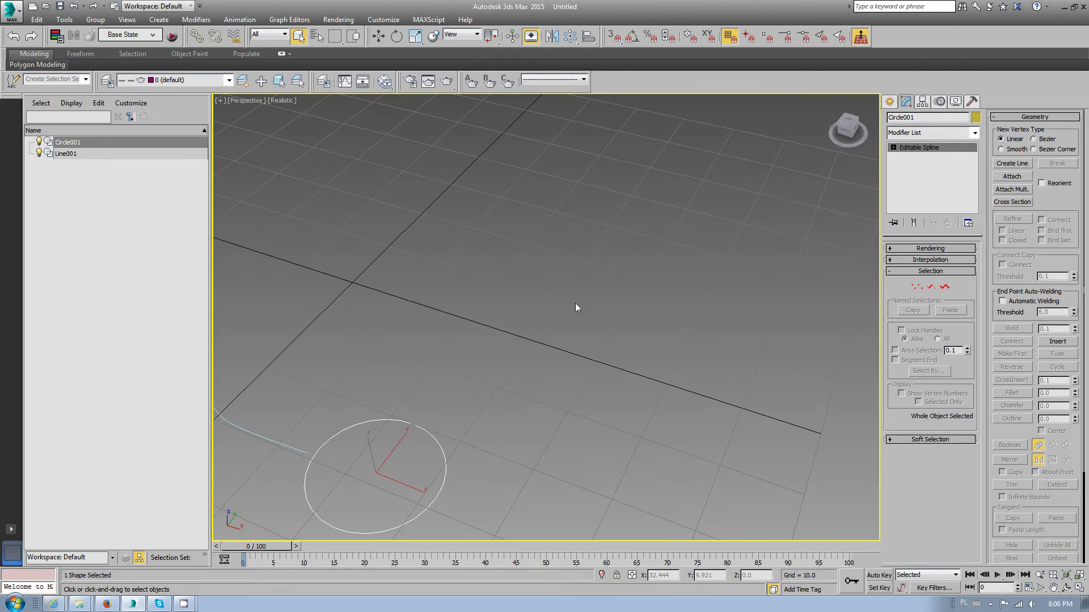
mouse_move(389, 297)
alt+middle_down()
mouse_move(543, 336)
mouse_move(551, 313)
mouse_move(533, 316)
mouse_move(562, 309)
alt+middle_up()
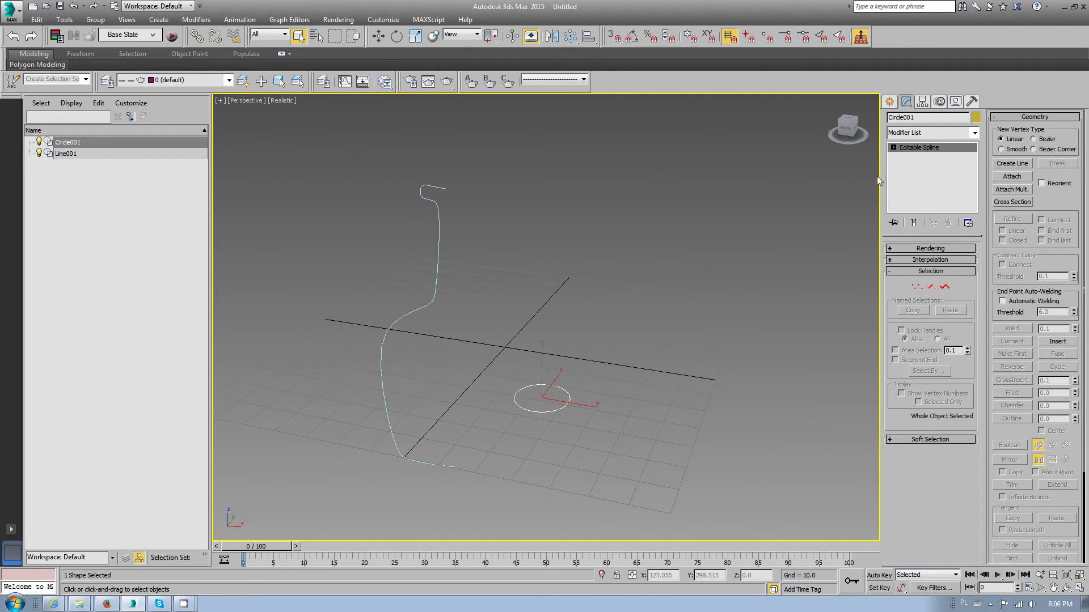
click(889, 101)
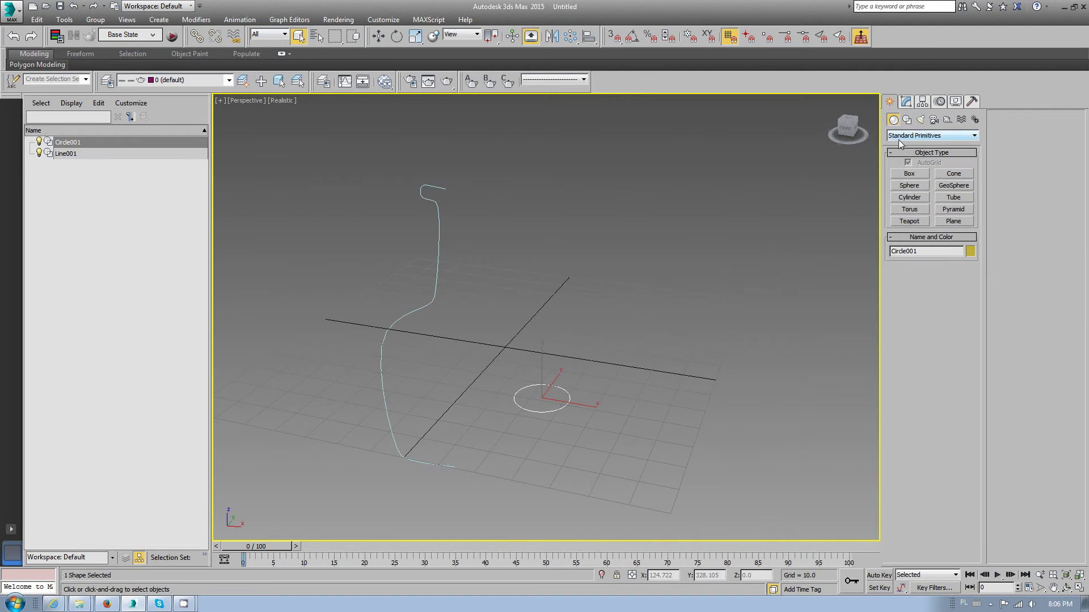
click(899, 140)
click(907, 103)
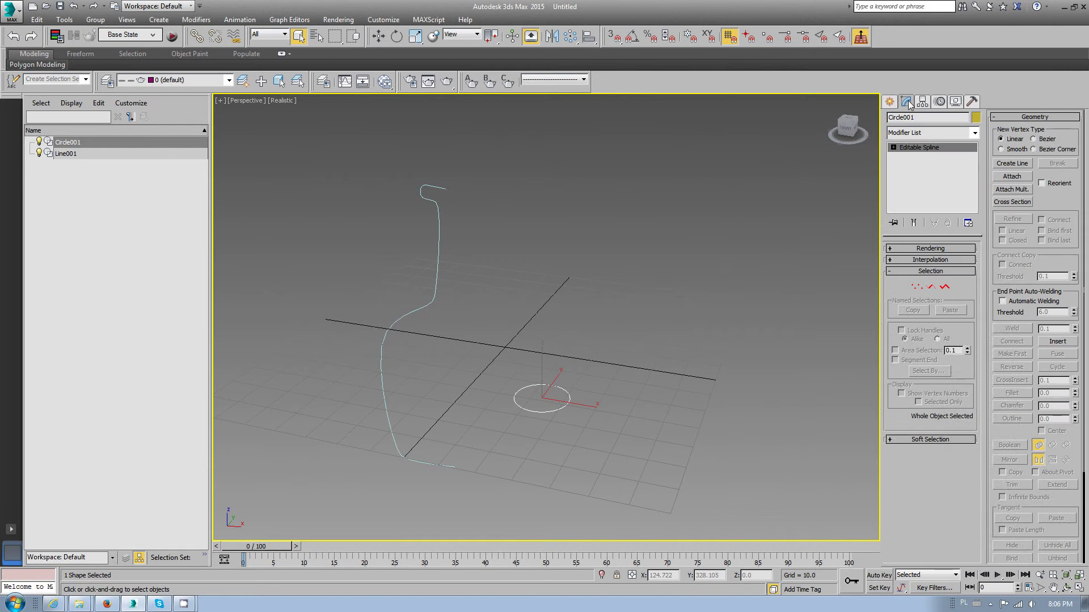
click(975, 132)
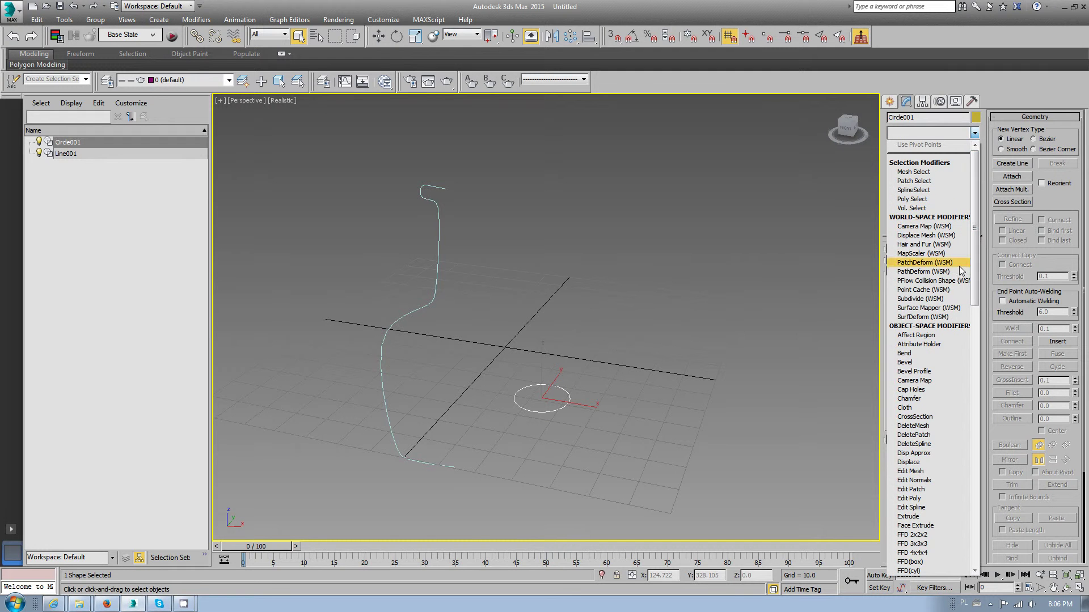
Apply Bevel Profile with Line001 as profile and drag the Profile Gizmo to widen the vase.
click(933, 371)
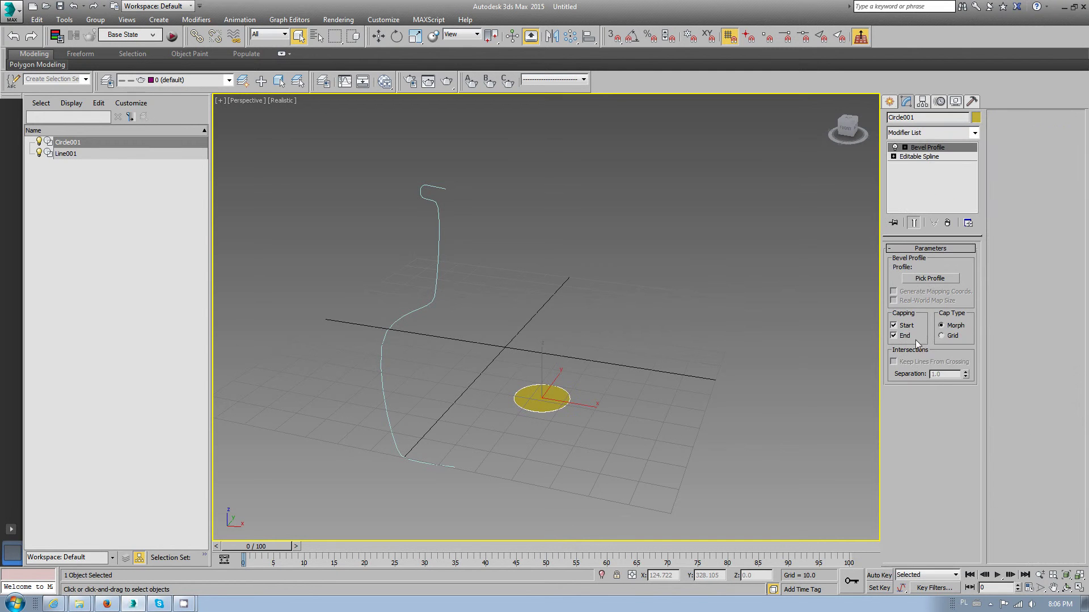
click(930, 278)
click(438, 275)
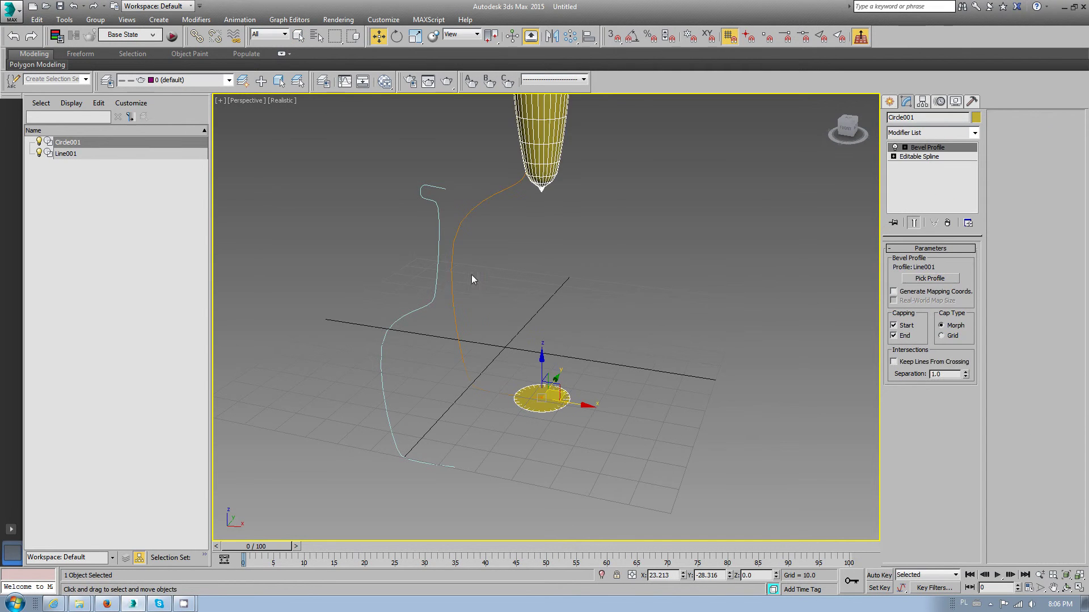
scroll(547, 316, down, 4)
scroll(586, 225, up, 3)
click(904, 147)
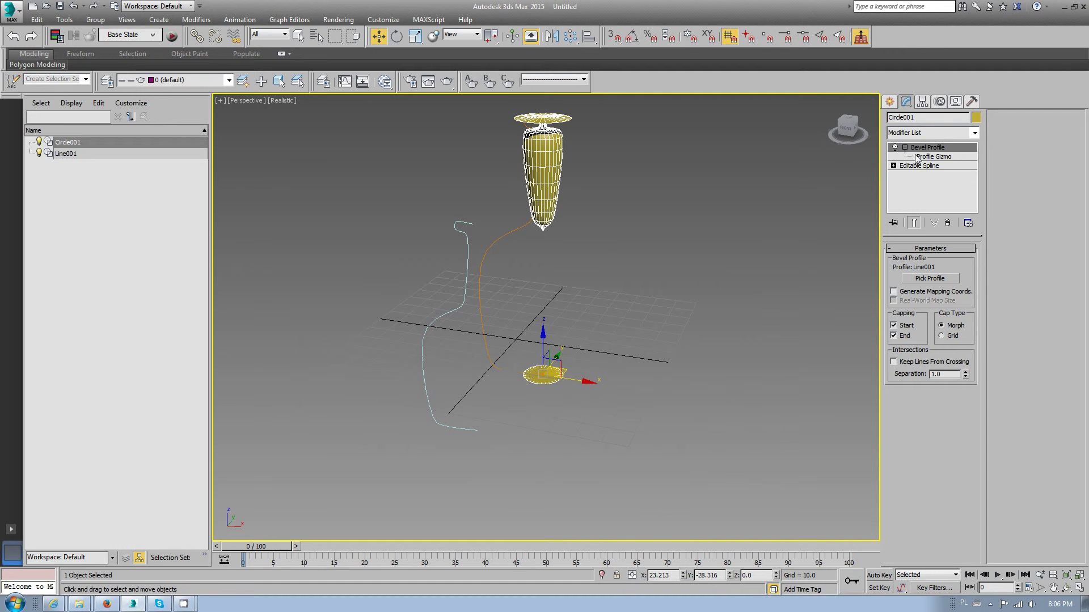
click(934, 156)
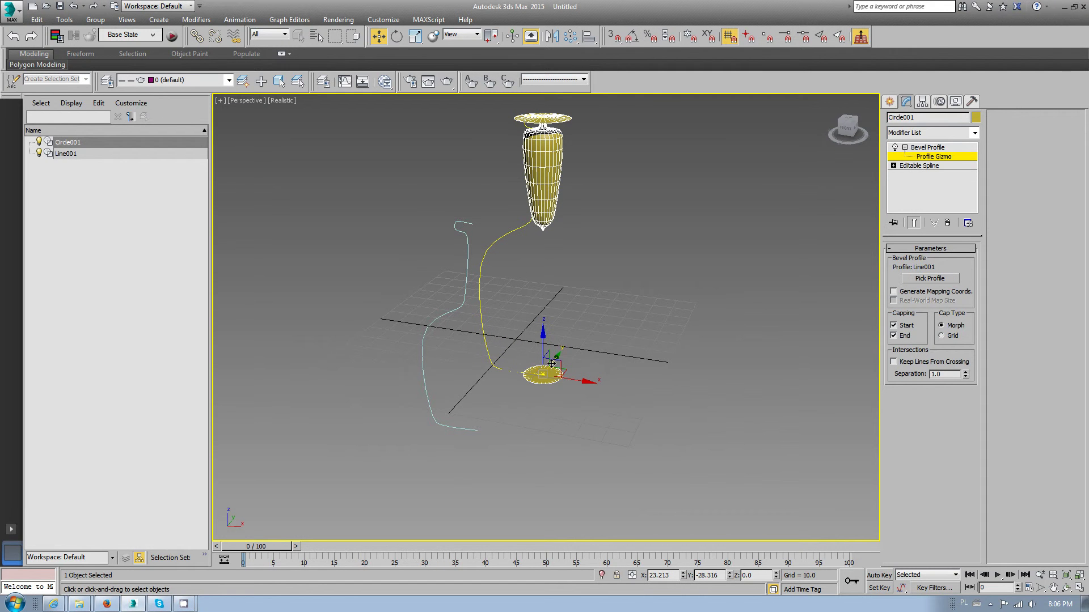
mouse_move(551, 364)
mouse_down()
mouse_move(639, 398)
mouse_move(404, 385)
mouse_up()
click(400, 39)
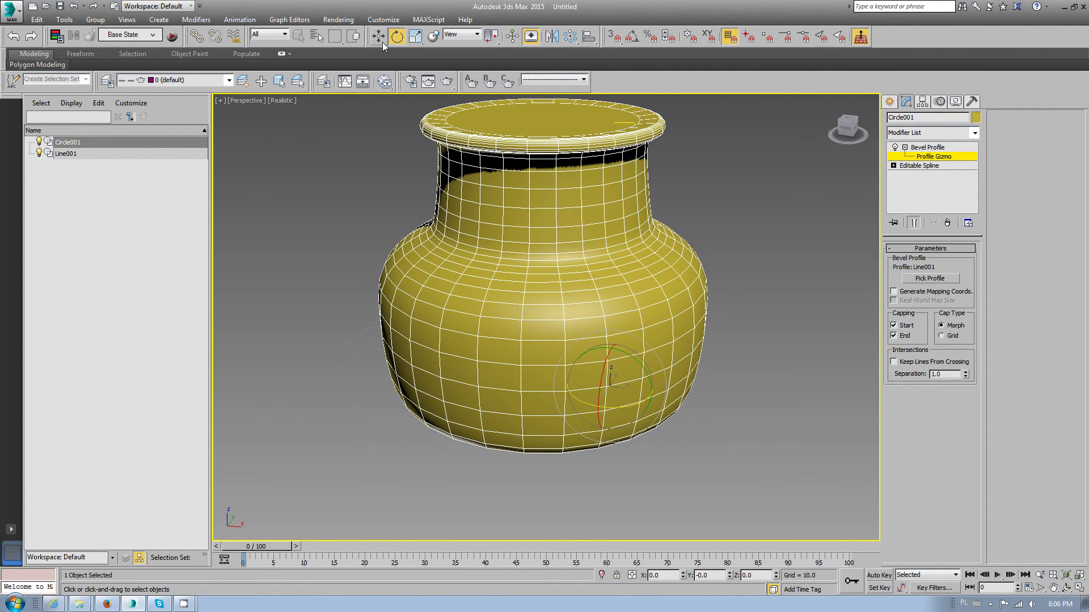
Move the Profile Gizmo left along X to slim the vase into a bottle.
click(381, 41)
drag(645, 395, 590, 396)
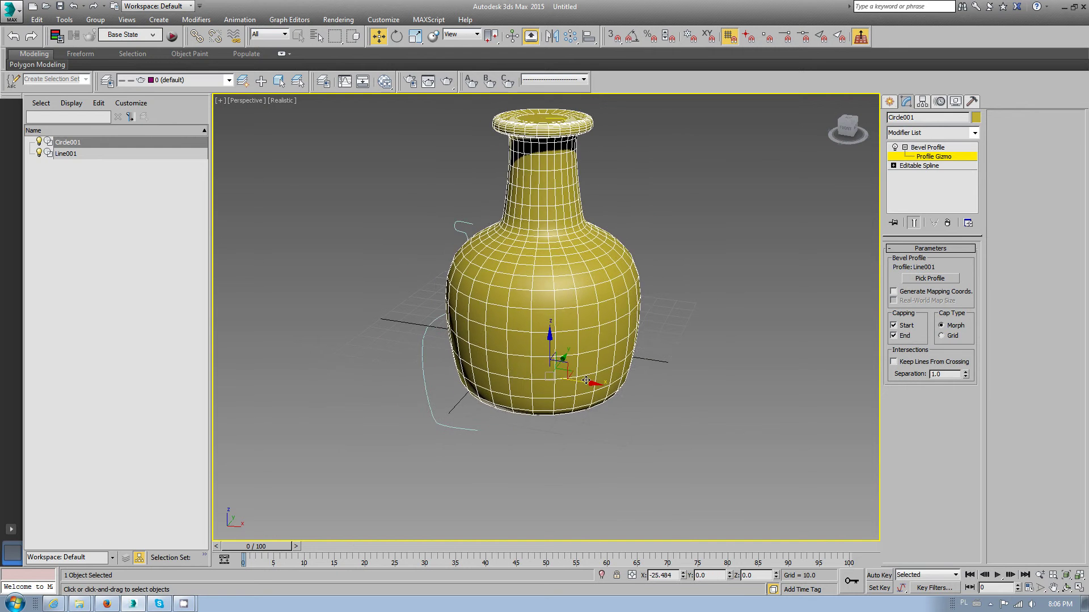
alt+middle_drag(590, 396, 598, 278)
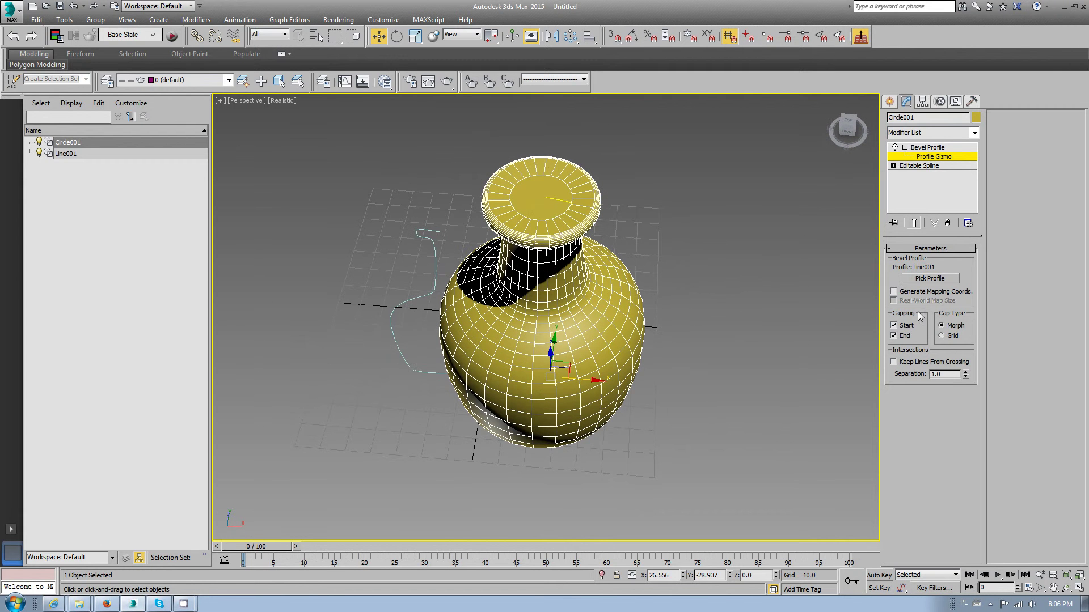
Check the circle's vertex level, return to Bevel Profile, and orbit around the bottle.
click(893, 165)
click(914, 174)
alt+middle_drag(546, 393, 548, 363)
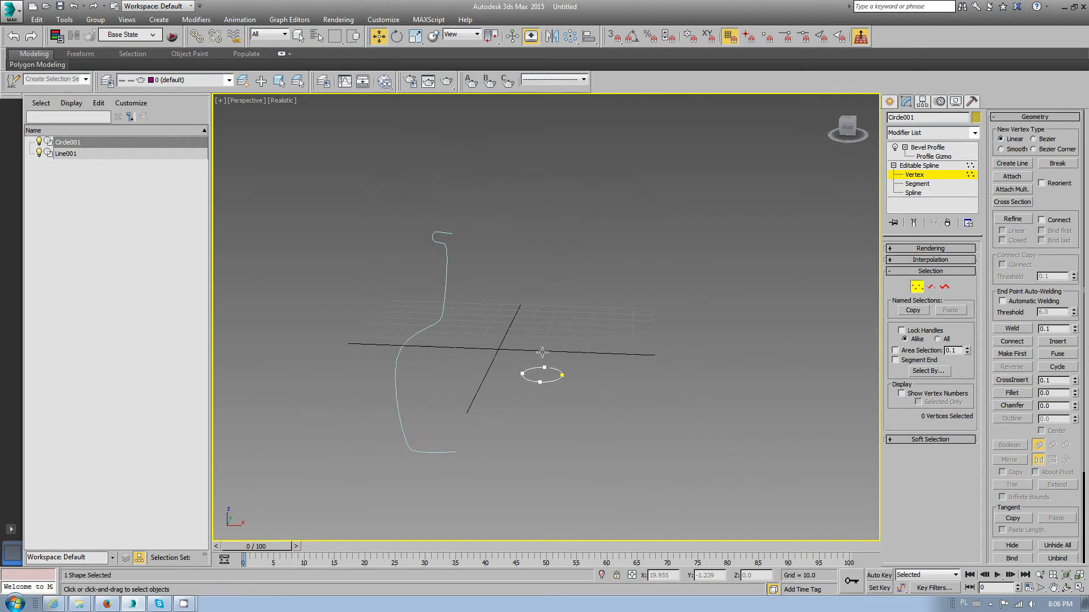
click(930, 147)
alt+middle_drag(633, 170, 631, 229)
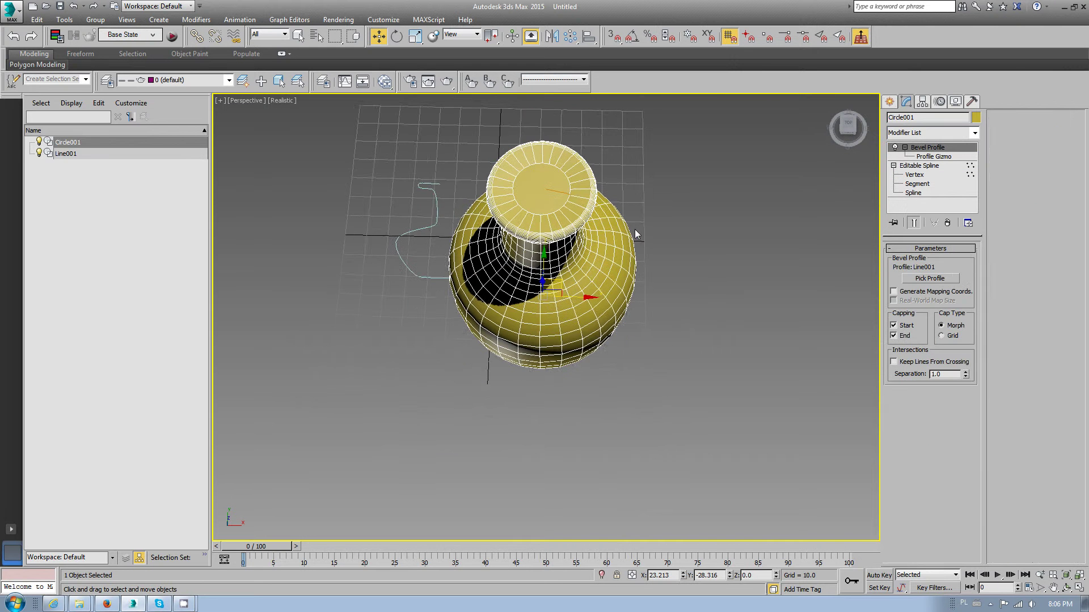
right_click(534, 173)
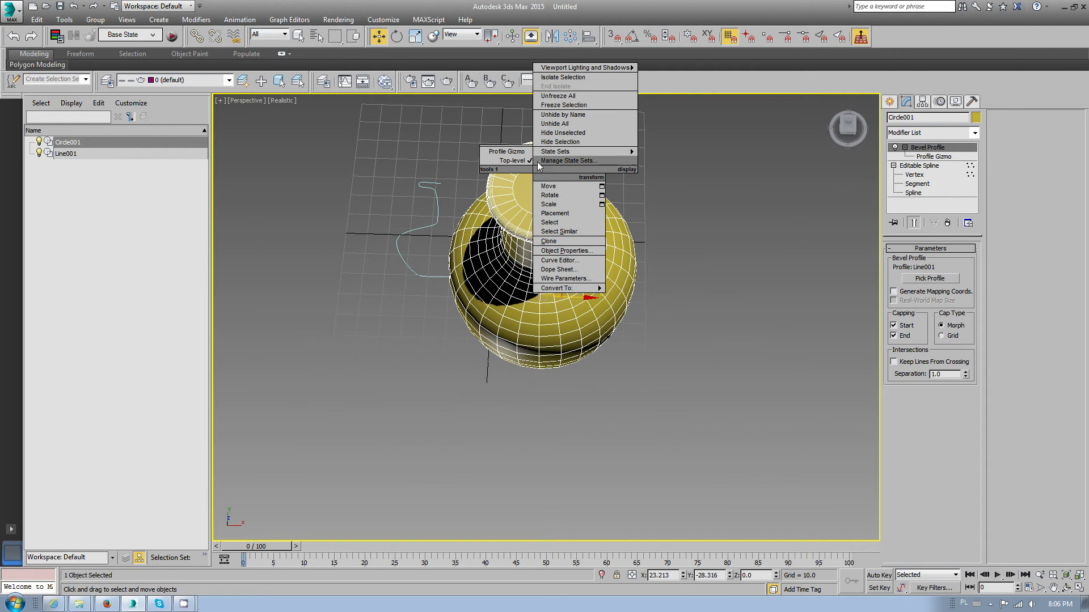
click(522, 195)
alt+middle_drag(543, 249, 597, 257)
Convert the vase to Editable Poly and delete its top cap polygon.
right_click(597, 256)
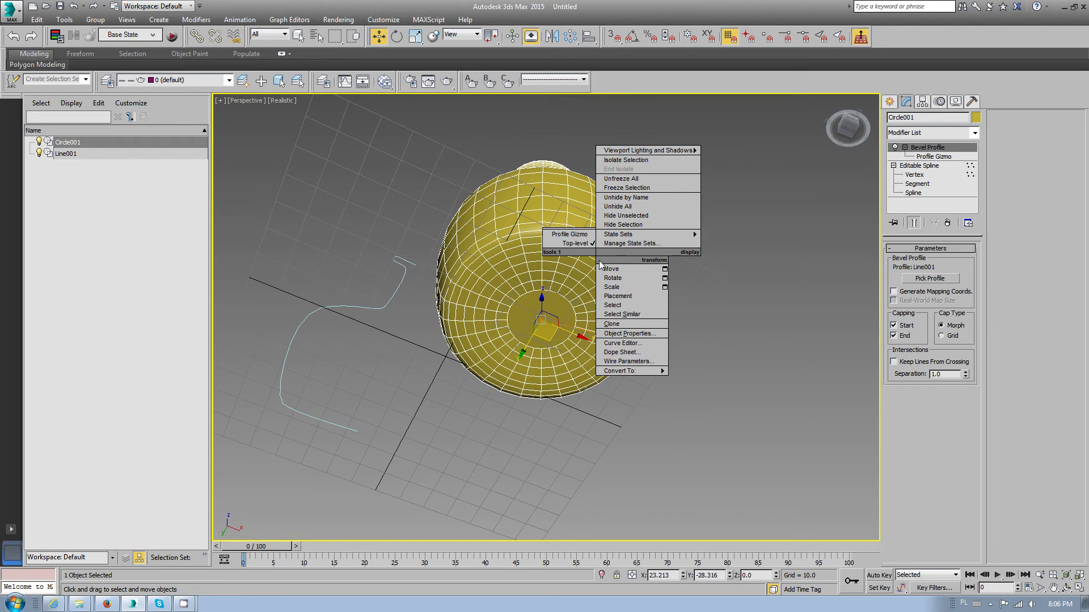
click(750, 384)
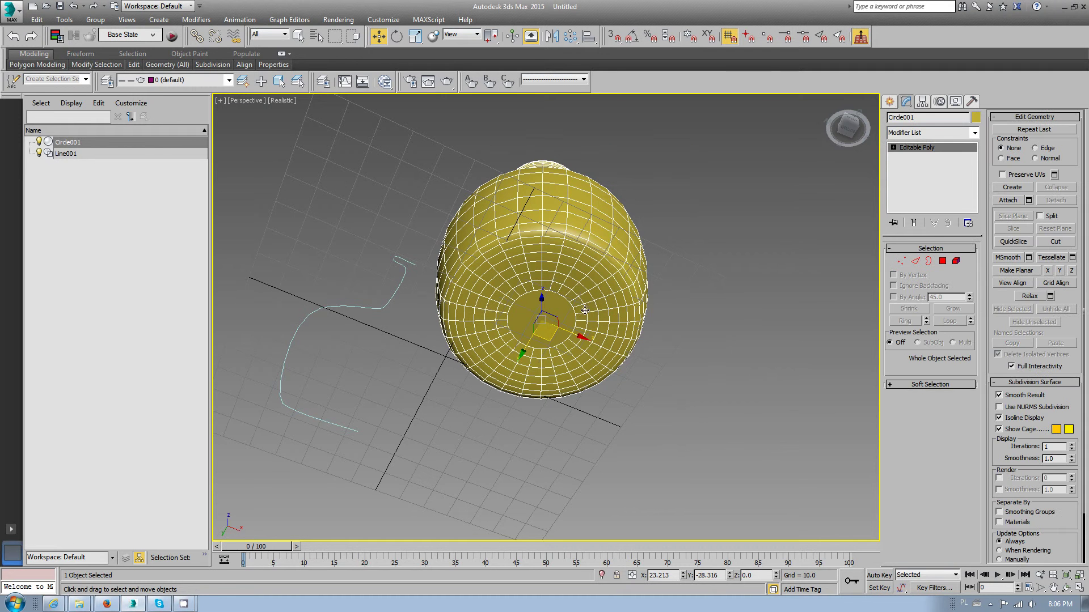
mouse_move(652, 391)
alt+middle_down()
mouse_move(650, 341)
mouse_move(878, 285)
alt+middle_up()
click(942, 261)
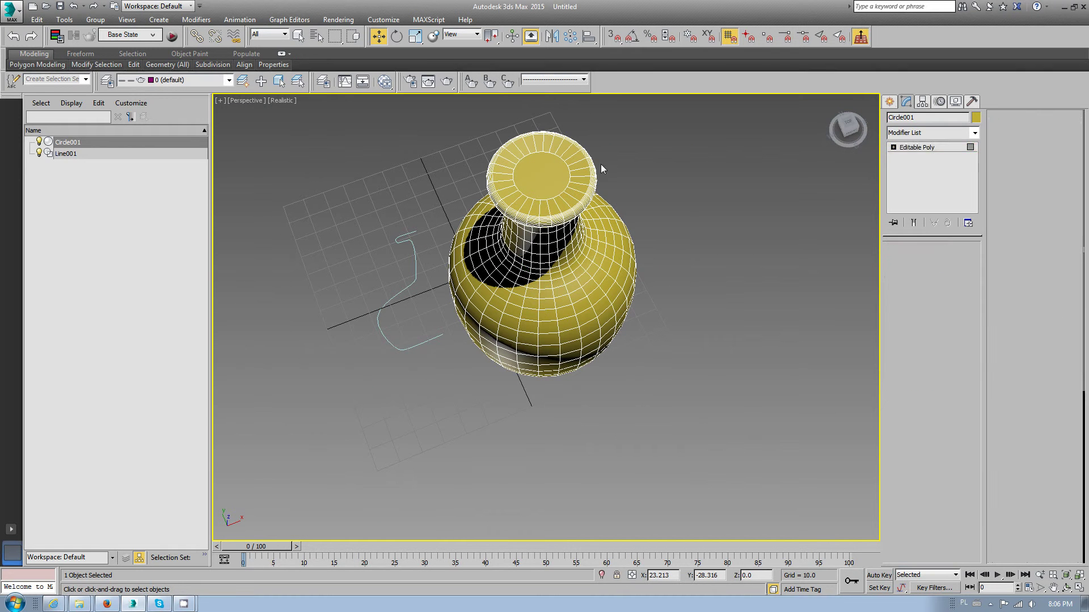
click(555, 169)
key(Delete)
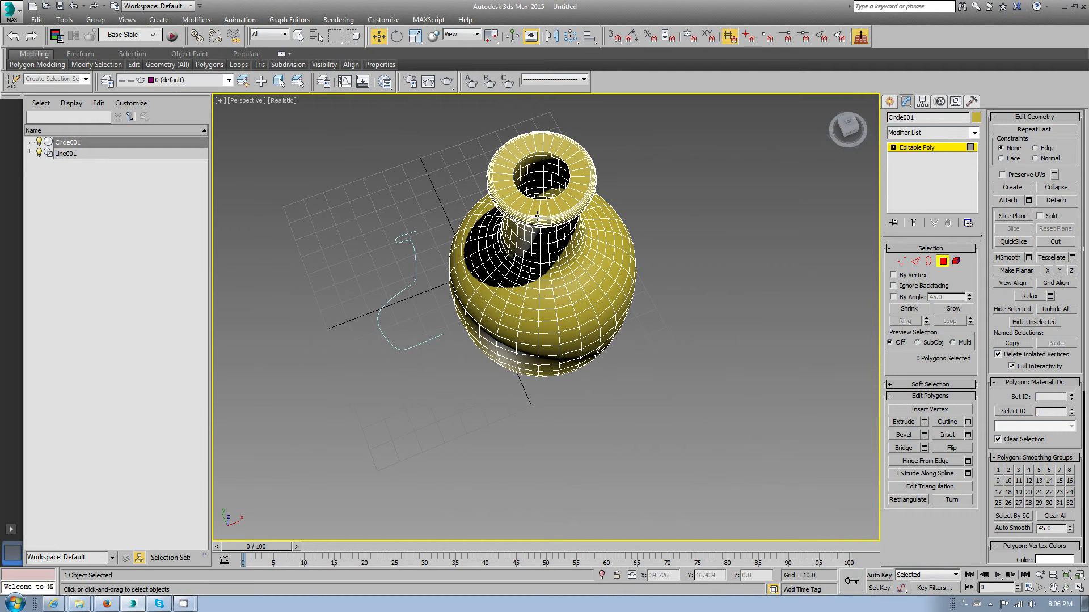
Orbit and zoom around the open mouth, then exit Polygon mode.
alt+middle_drag(537, 216, 505, 293)
scroll(505, 293, up, 5)
scroll(504, 293, up, 2)
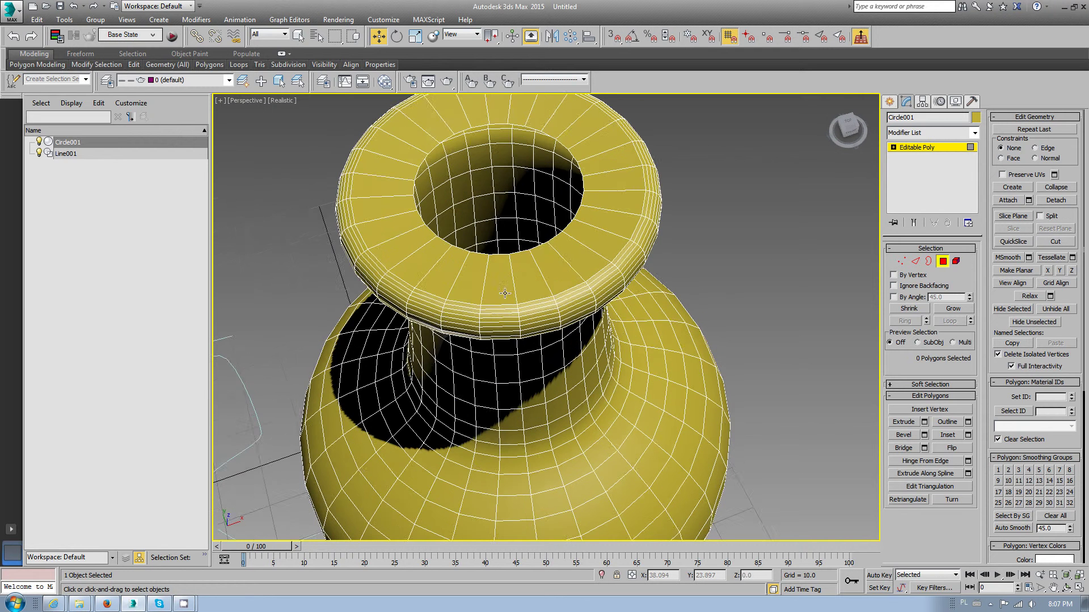
click(942, 261)
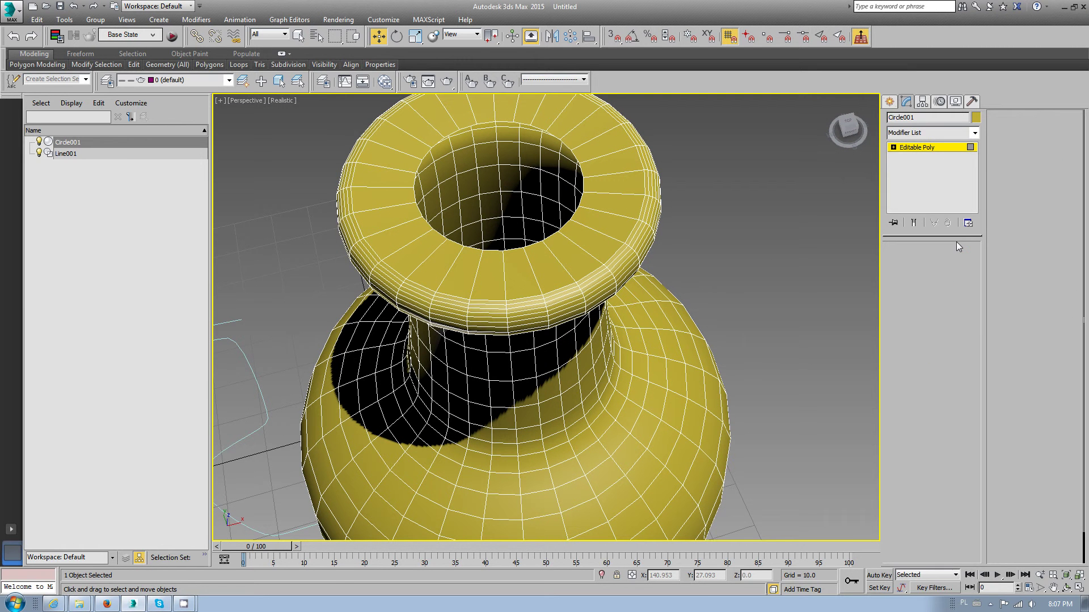
click(975, 133)
Add a Shell modifier, inspect the thickened walls, and collapse it into the Editable Poly.
drag(975, 154, 978, 356)
click(917, 423)
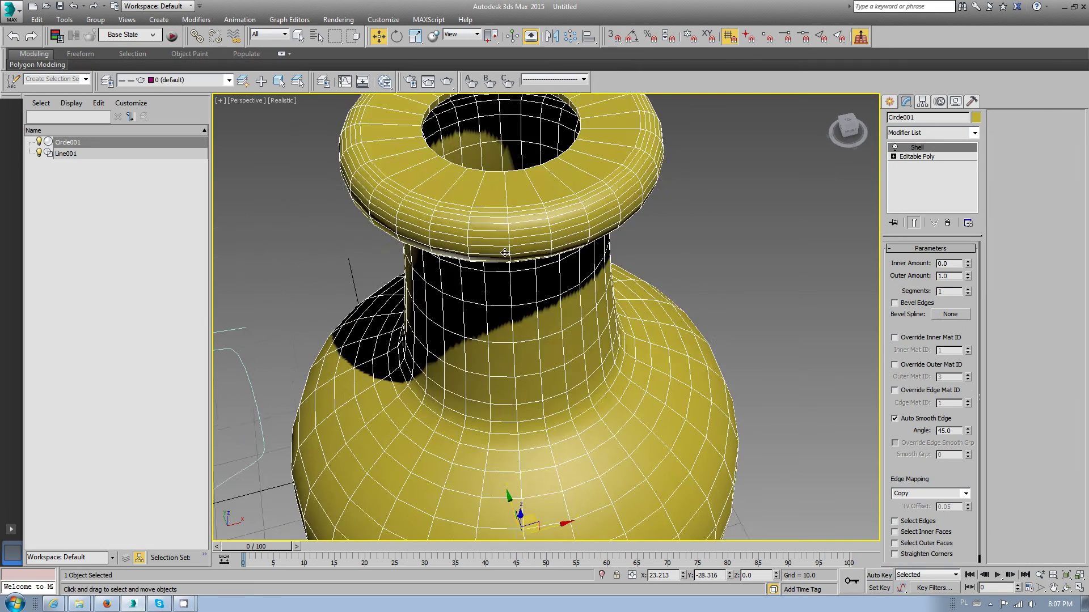
scroll(505, 252, down, 2)
scroll(504, 252, down, 3)
mouse_move(504, 253)
alt+middle_down()
mouse_move(510, 122)
mouse_move(496, 250)
mouse_move(504, 295)
mouse_move(520, 175)
alt+middle_up()
scroll(520, 175, down, 2)
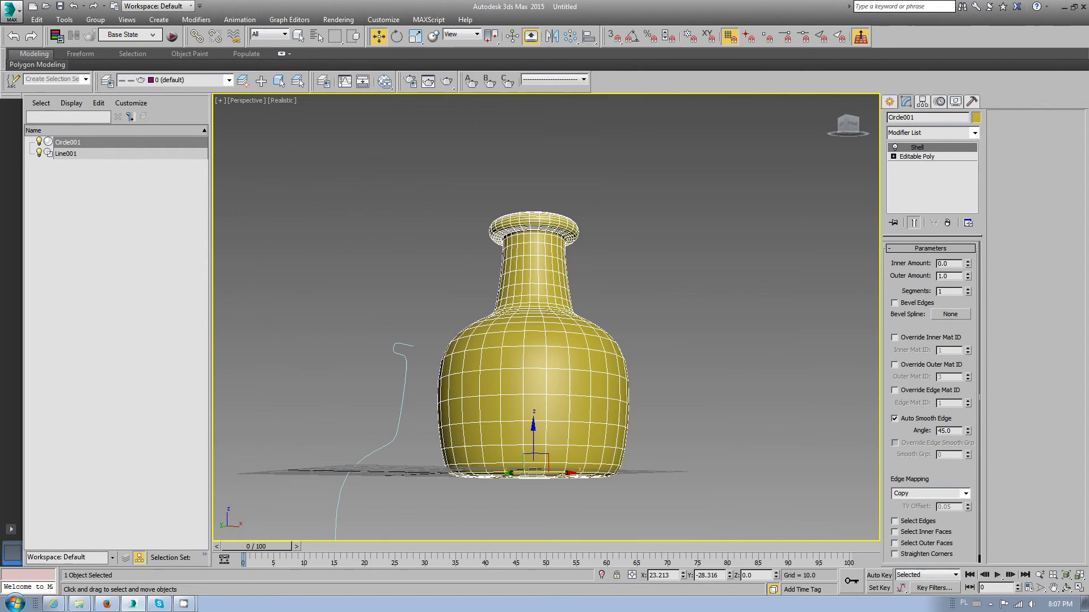
right_click(501, 304)
click(600, 418)
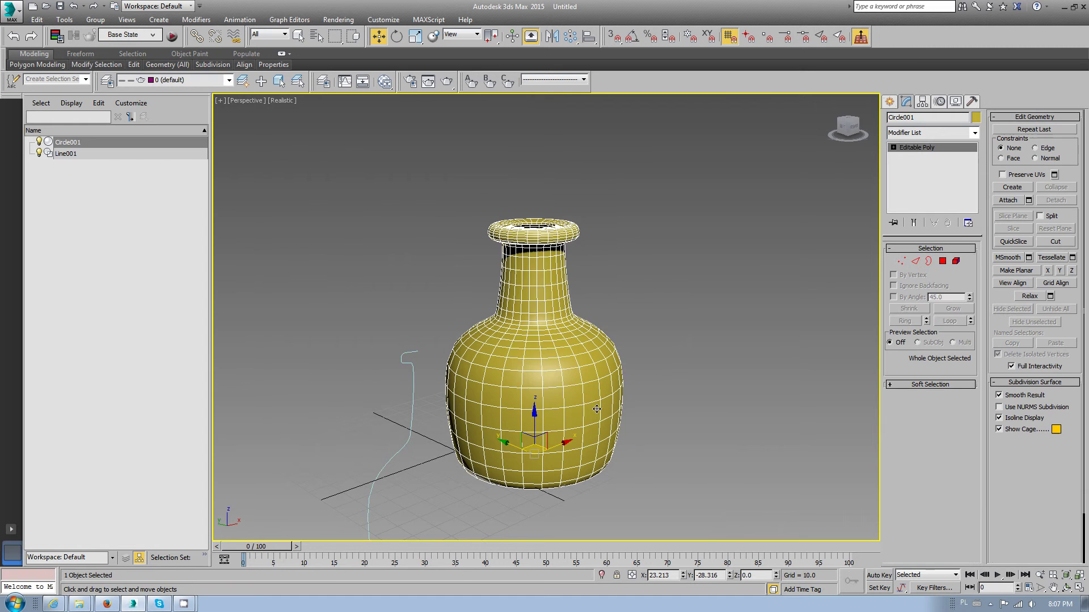
Turn on edged faces, move the Line001 spline upward, and reselect the vase.
click(411, 367)
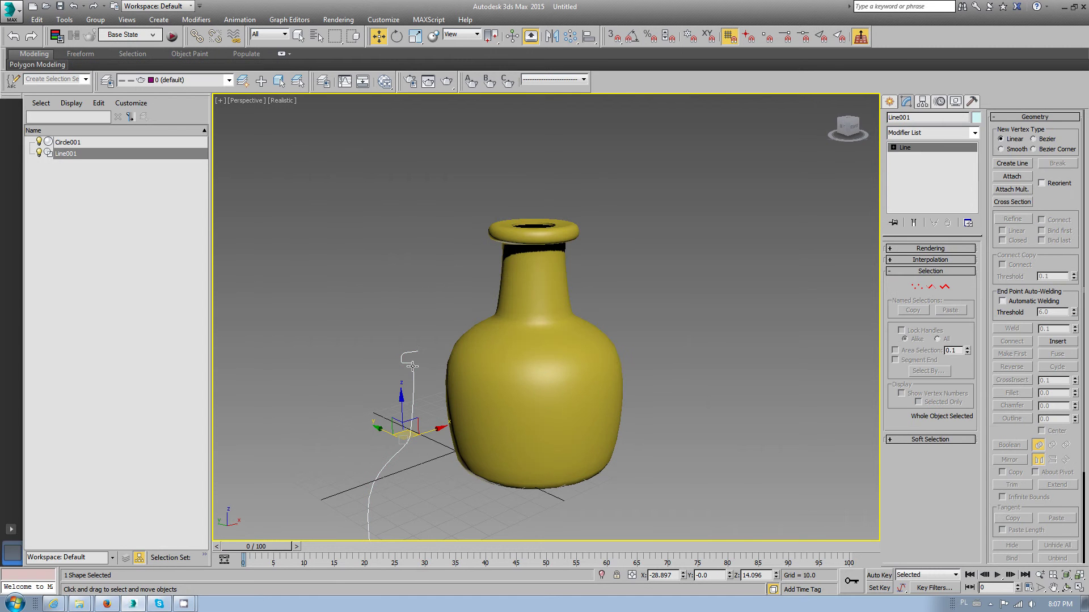
key(F4)
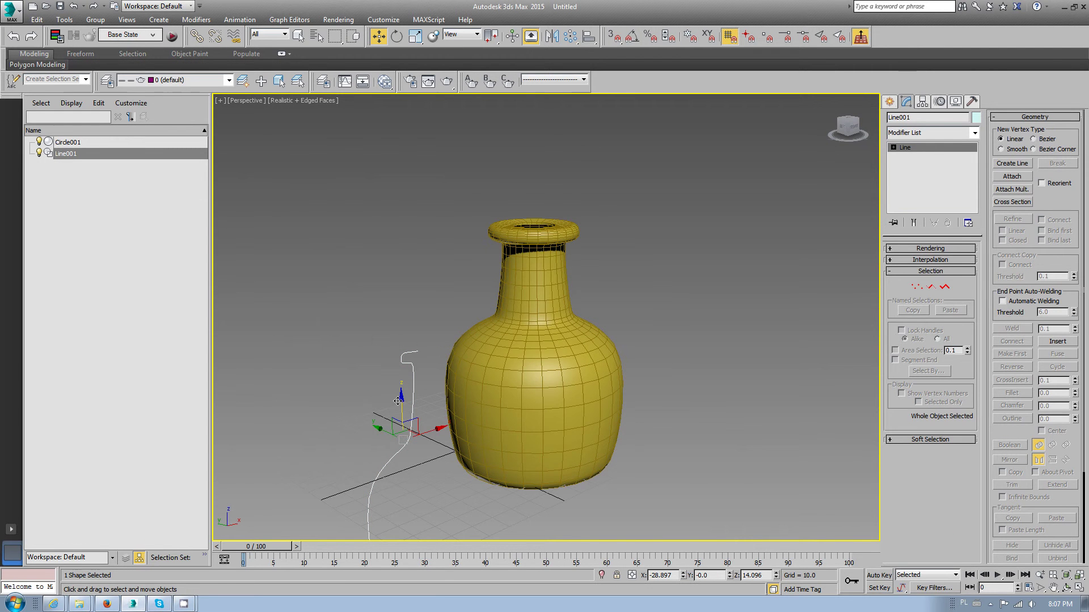
drag(399, 391, 399, 276)
click(553, 302)
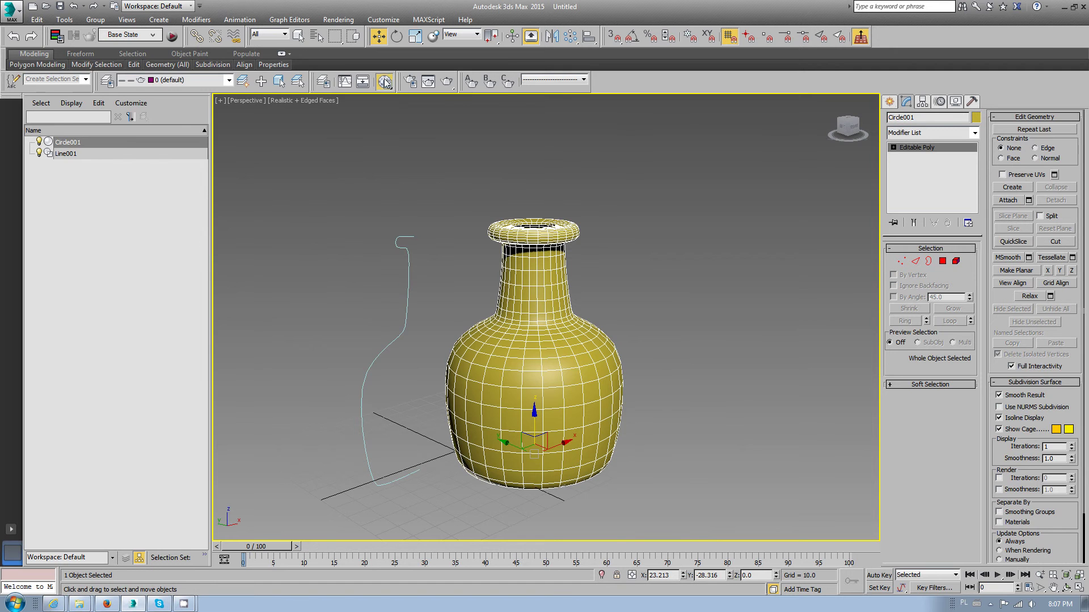
Replace the Slate Material Editor with the compact Material Editor.
click(385, 83)
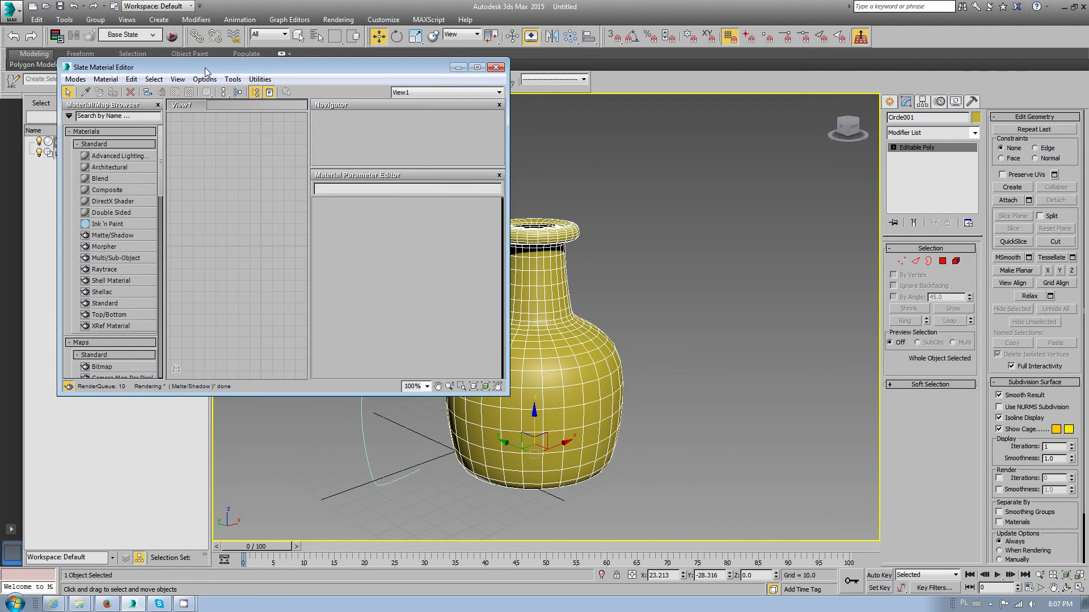
click(496, 67)
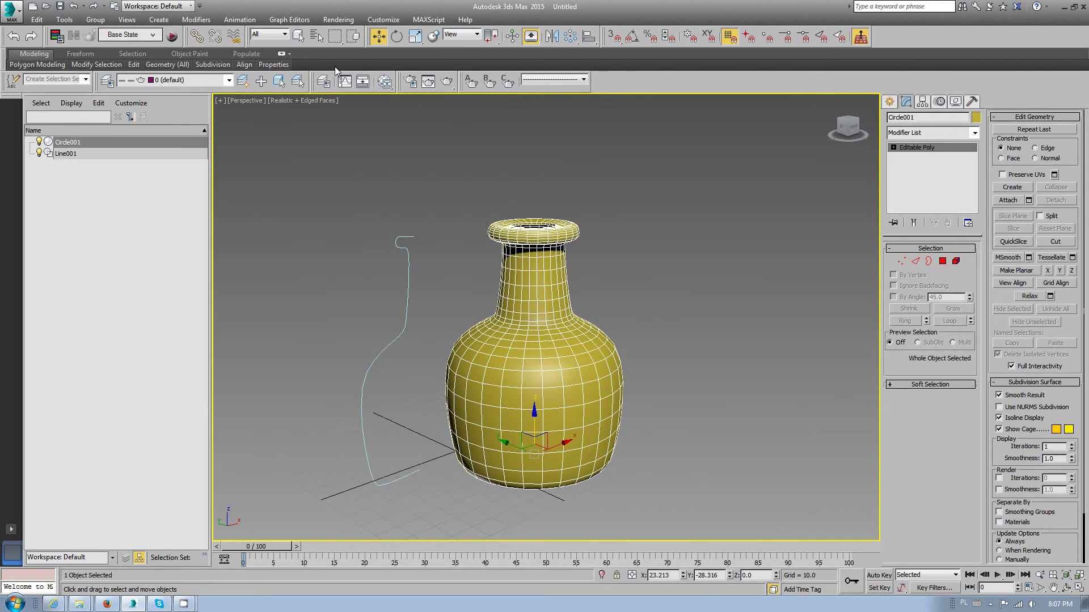
drag(385, 83, 391, 104)
Show 6x4 sample slots and make 17 - Default Multi-Layer with specular levels 36 and 72.
right_click(289, 152)
click(365, 296)
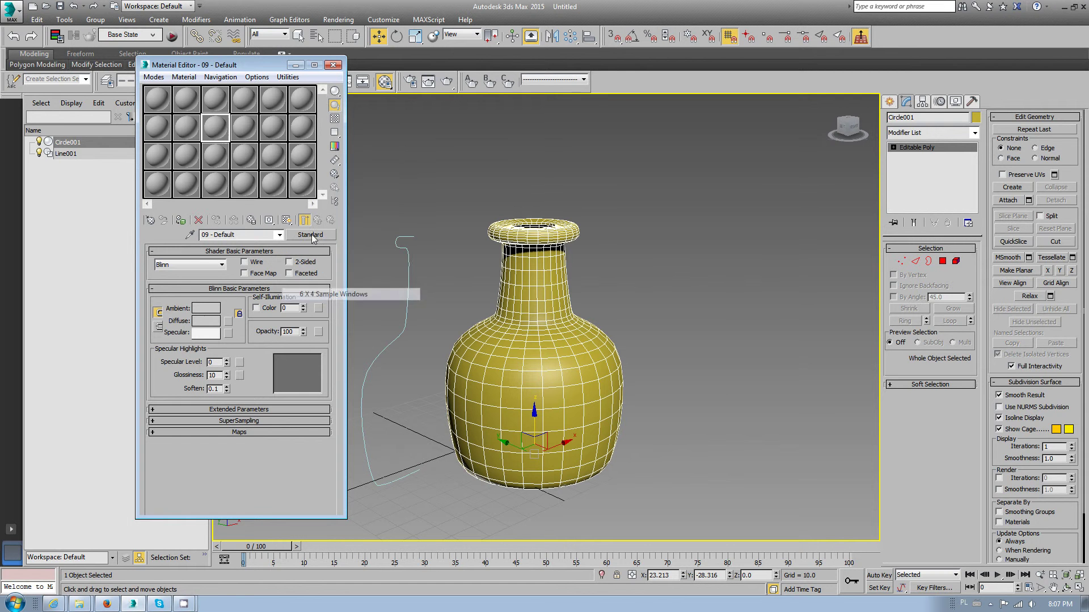
click(278, 164)
click(221, 265)
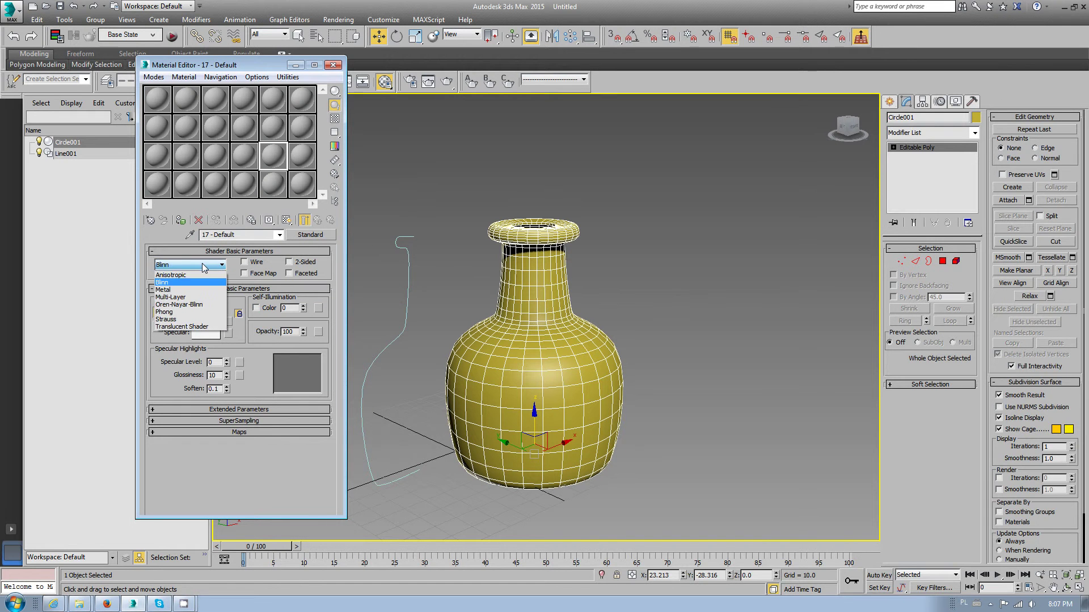
click(189, 299)
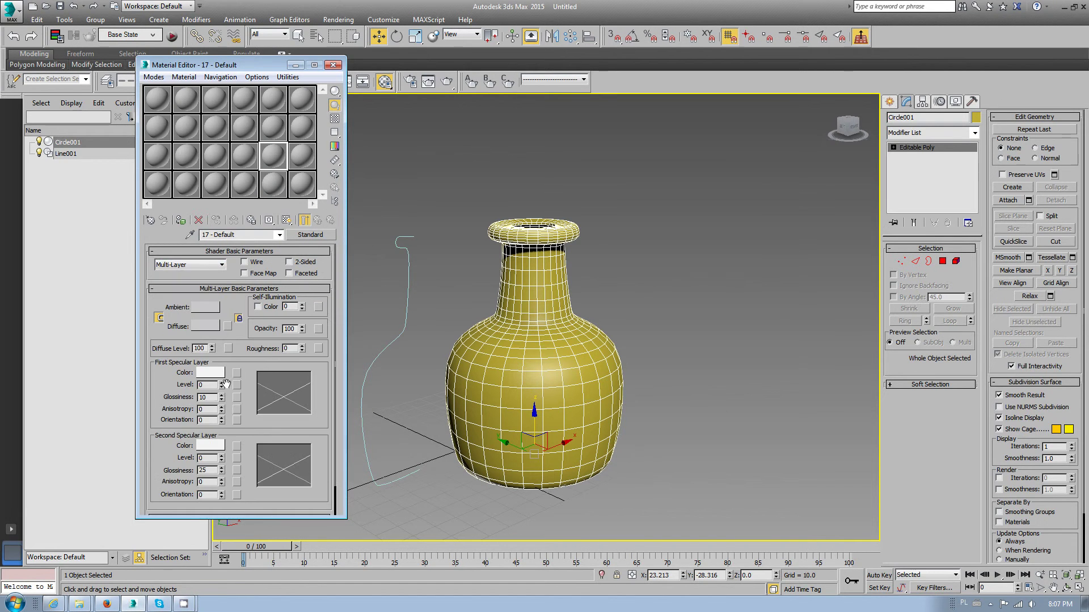
drag(226, 385, 226, 369)
drag(225, 459, 229, 418)
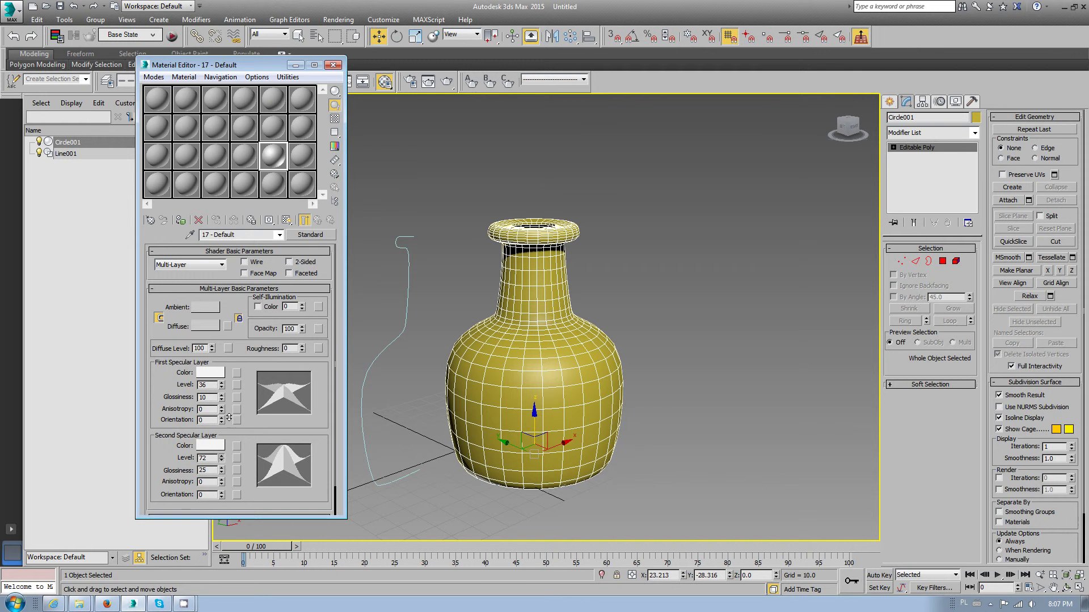
Give the material a pale green specular colour and a green diffuse colour.
click(211, 373)
mouse_move(236, 97)
mouse_down()
mouse_move(242, 130)
mouse_move(255, 128)
mouse_up()
click(418, 169)
click(205, 326)
drag(260, 118, 254, 118)
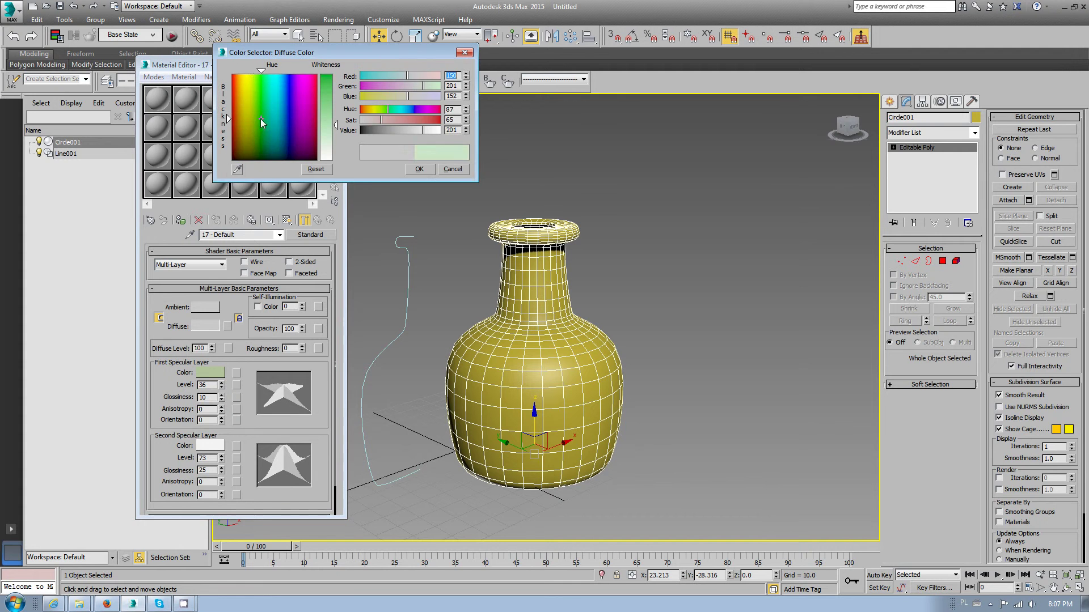
click(419, 169)
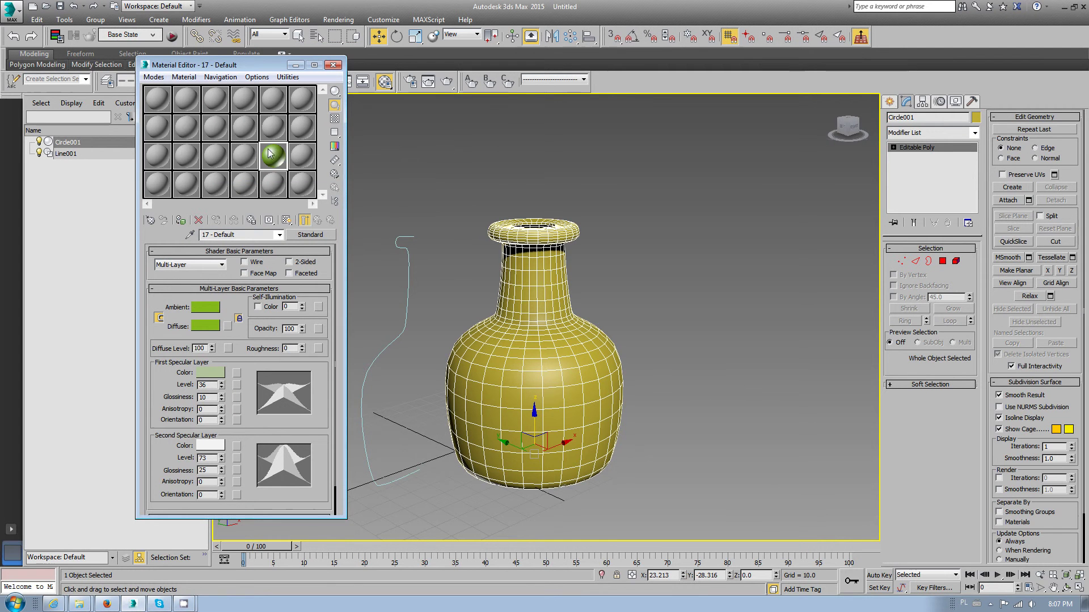
Assign the green material to the vase and check it in a test render.
drag(281, 163, 513, 299)
click(447, 83)
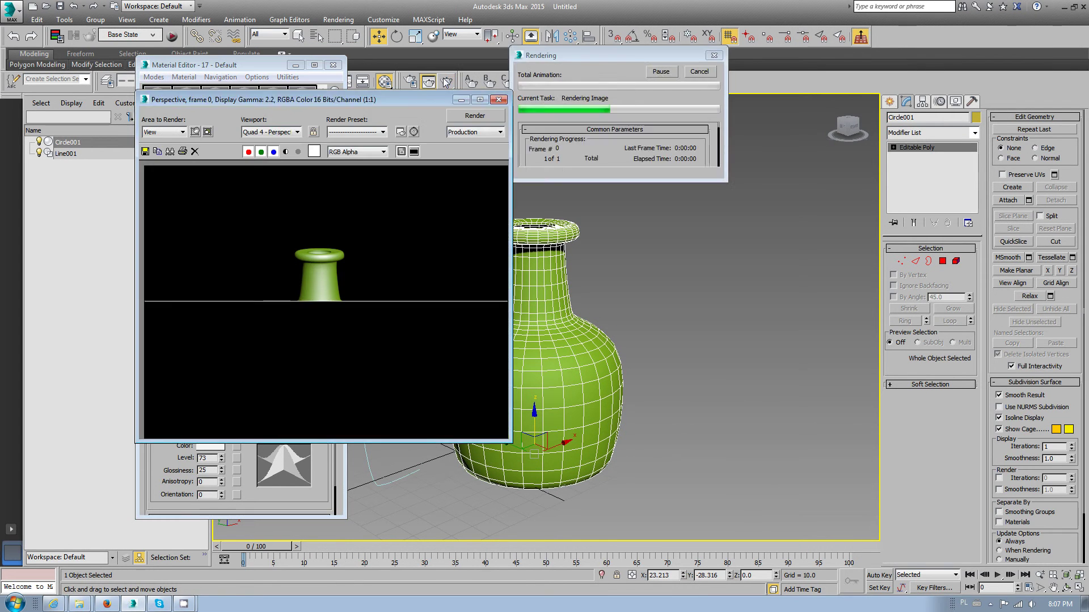
click(499, 99)
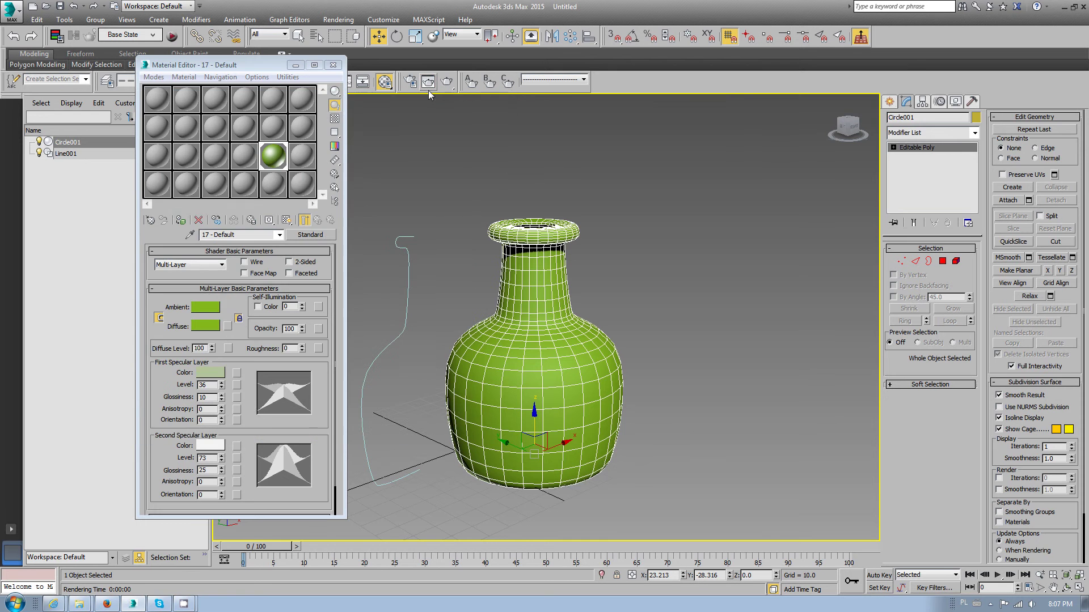
Close the material editor and switch the Perspective background to the solid grey UI colour.
click(333, 65)
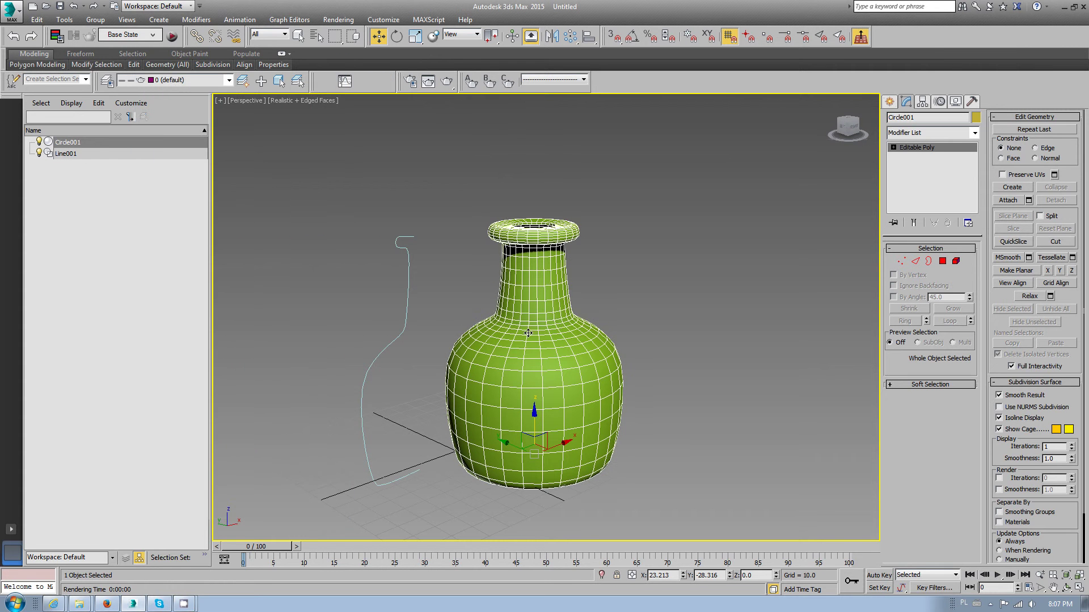
mouse_move(634, 406)
alt+middle_down()
mouse_move(594, 418)
mouse_move(603, 403)
alt+middle_up()
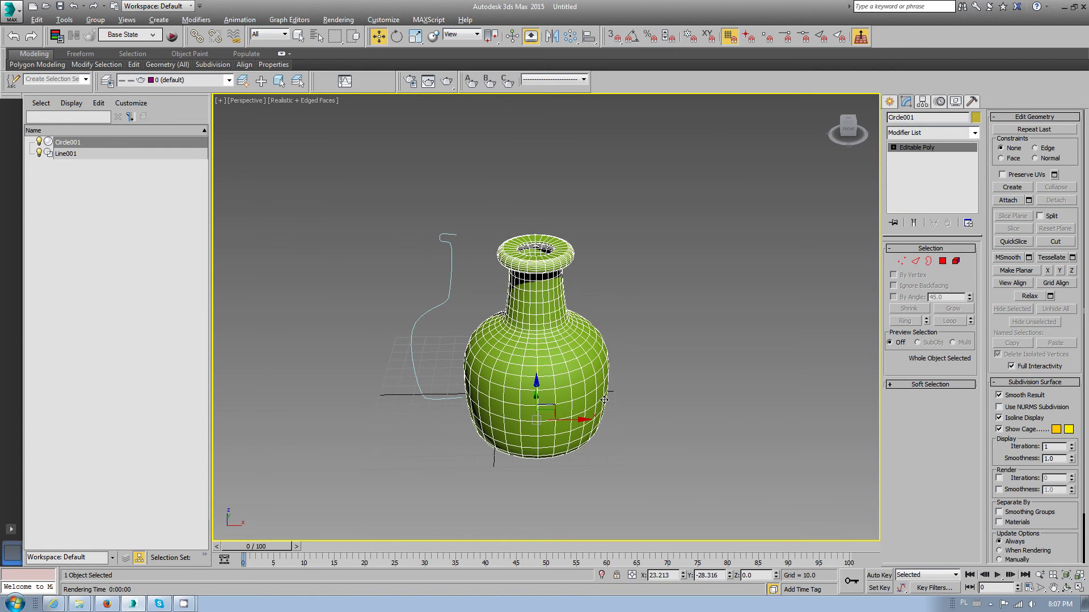
key(alt+b)
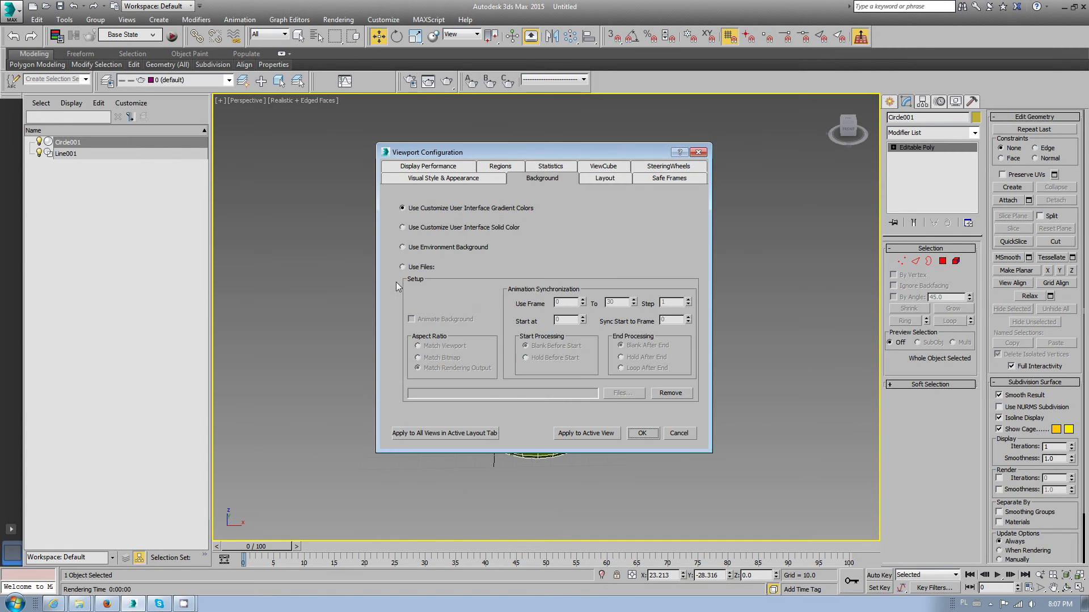
click(428, 226)
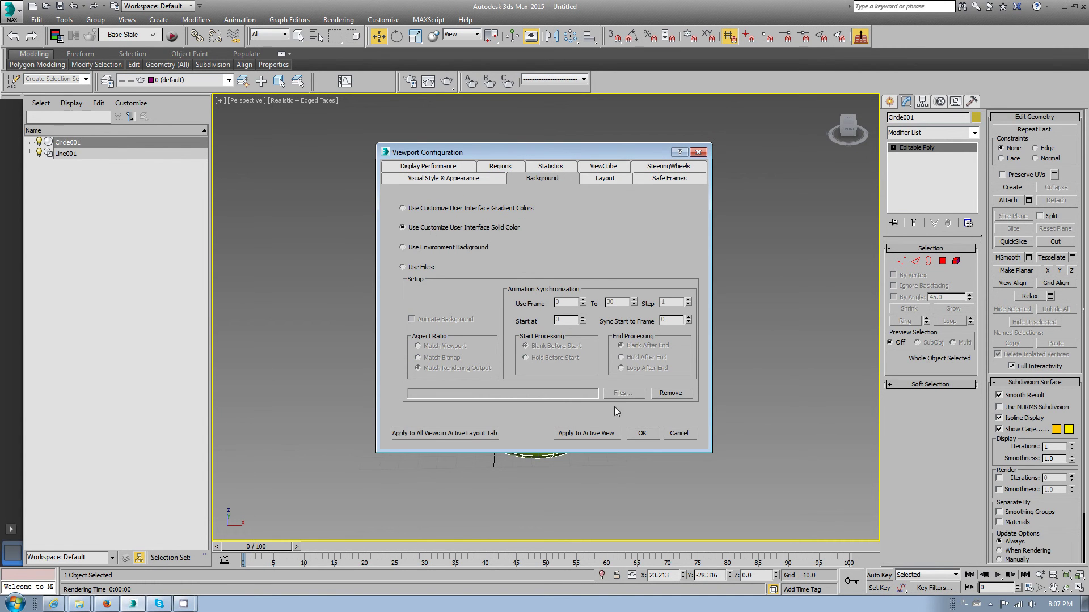
click(647, 433)
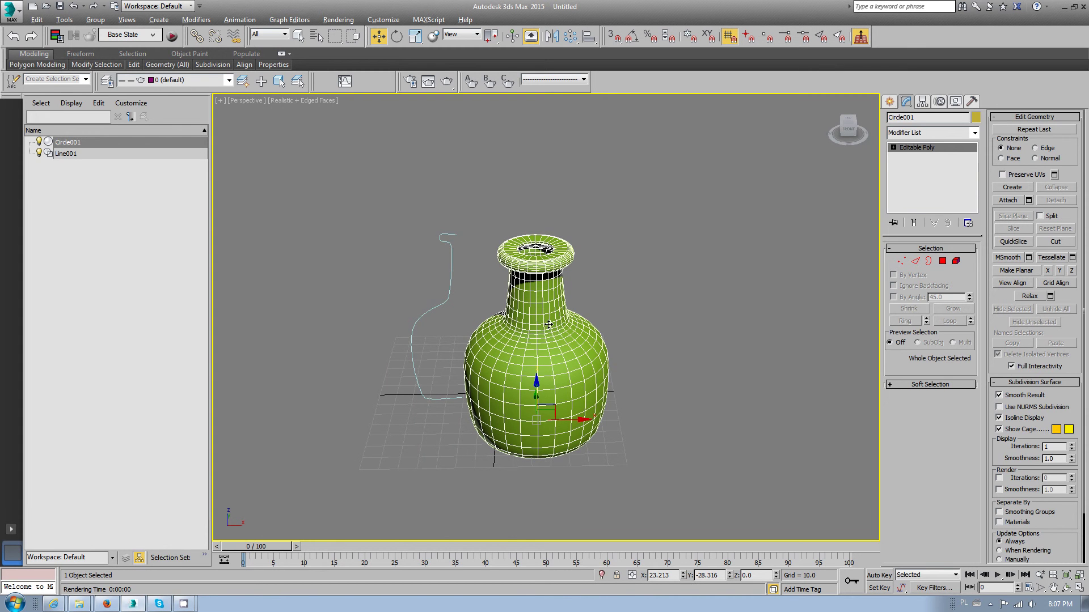
Recheck the viewport background settings and zoom in on the vase.
key(alt+b)
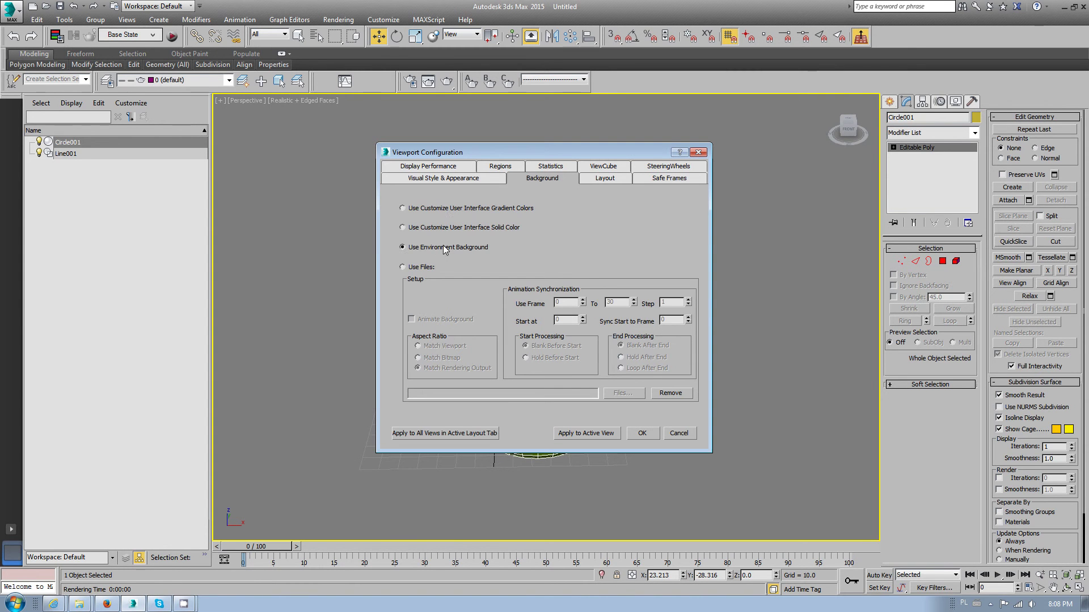
click(641, 434)
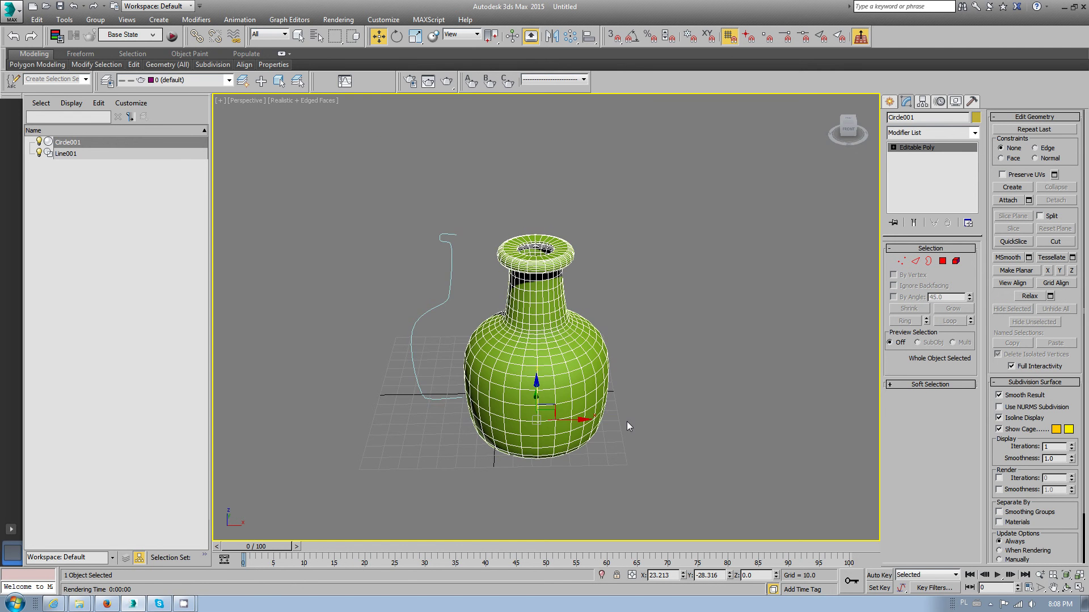
scroll(536, 397, up, 1)
scroll(545, 317, up, 1)
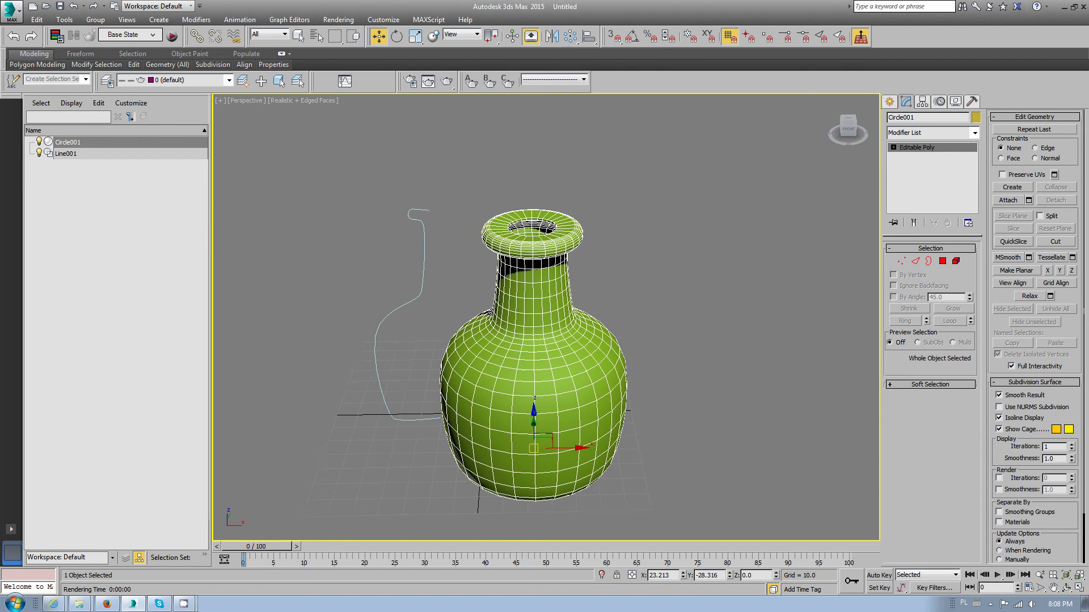
scroll(555, 255, up, 1)
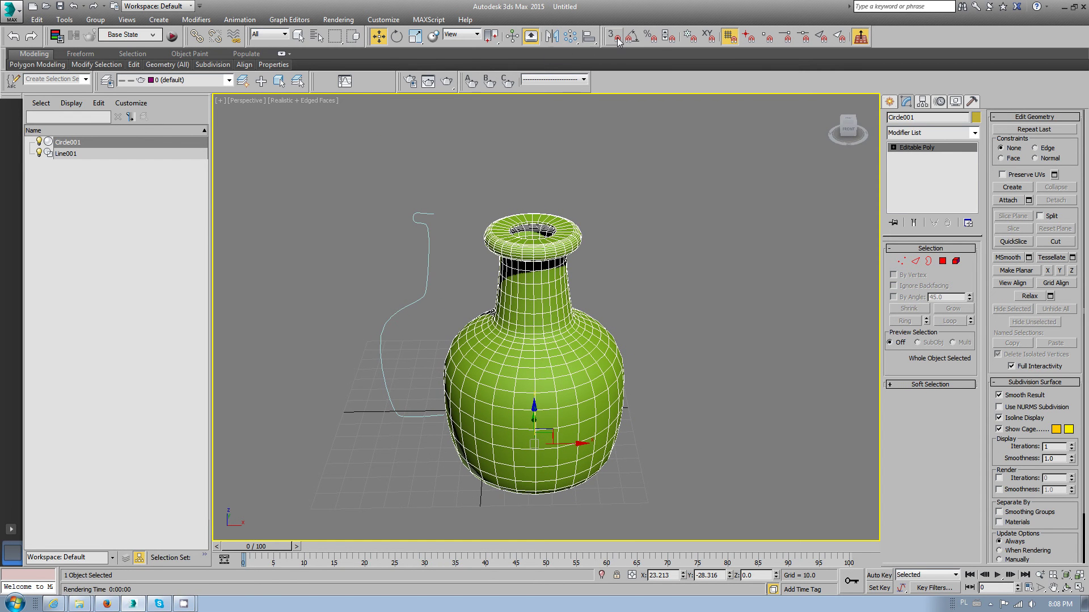
Set home grid spacing 27.5, major lines 20 and extent 13, then reframe the vase.
right_click(615, 37)
click(559, 243)
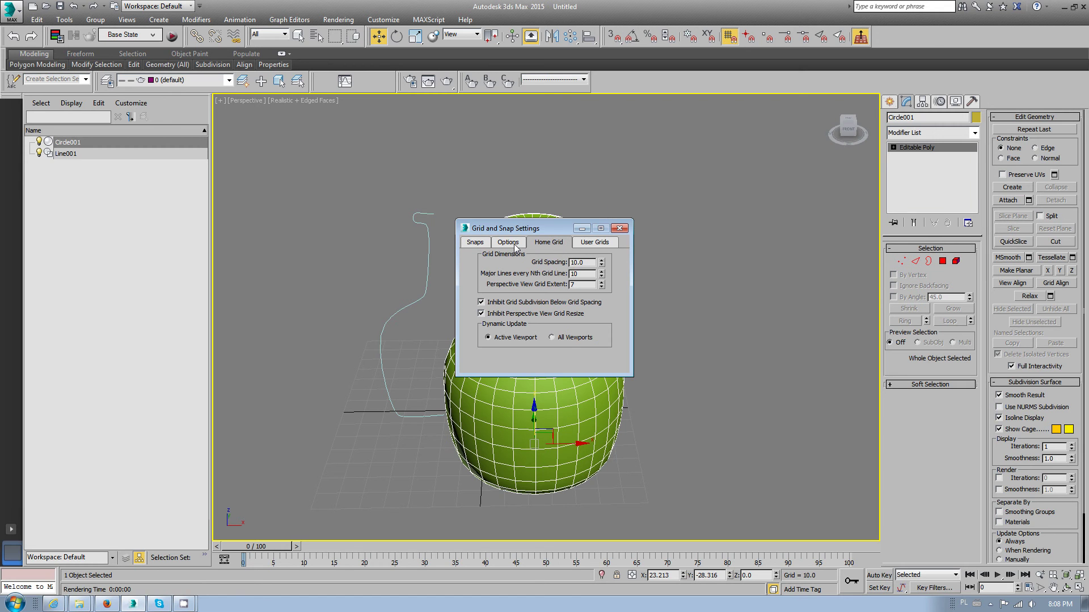
drag(602, 264, 602, 284)
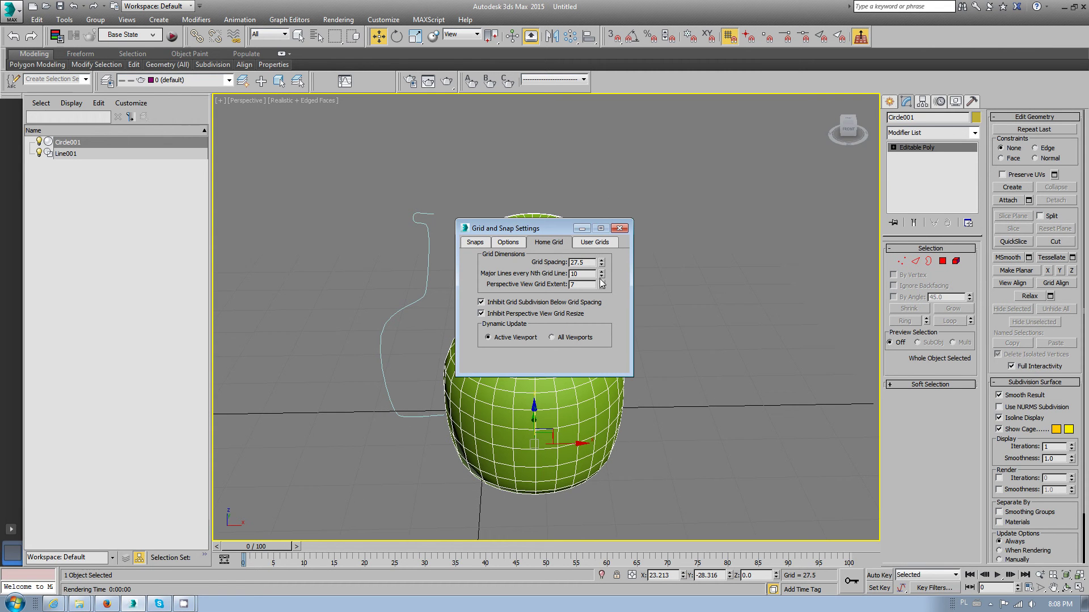
click(619, 228)
scroll(637, 309, down, 3)
mouse_move(637, 305)
alt+middle_down()
mouse_move(629, 309)
mouse_move(643, 267)
mouse_move(665, 288)
alt+middle_up()
scroll(635, 300, up, 2)
scroll(635, 301, up, 2)
scroll(635, 301, up, 2)
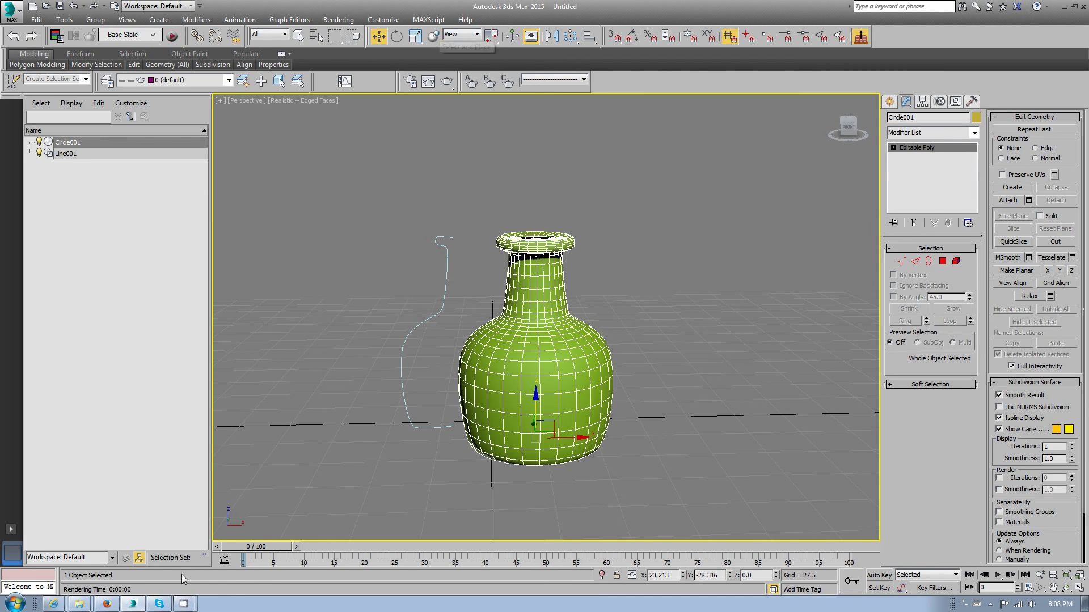
click(465, 20)
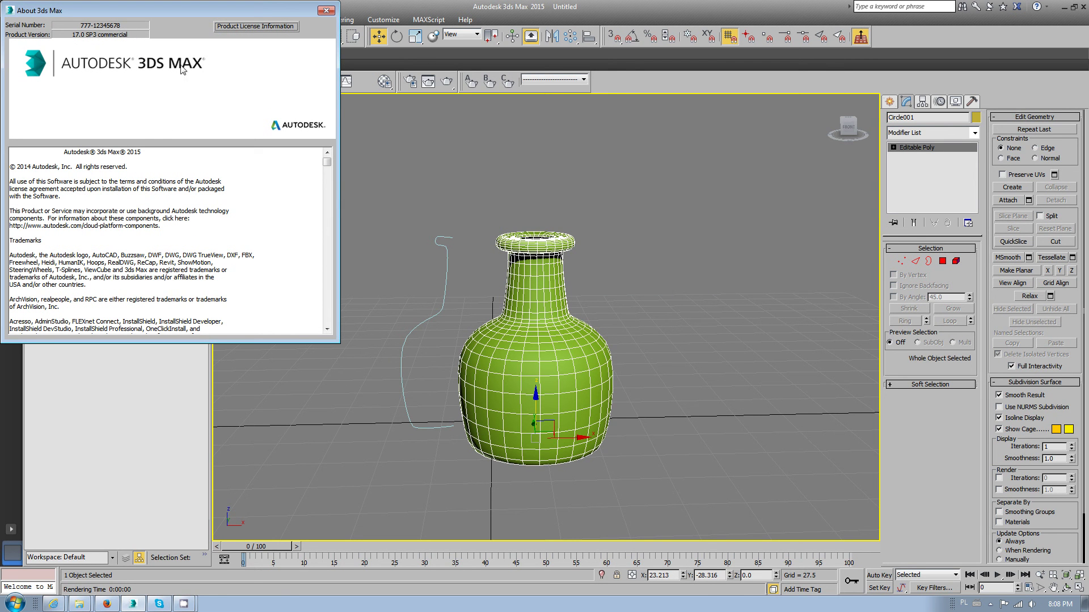
click(326, 10)
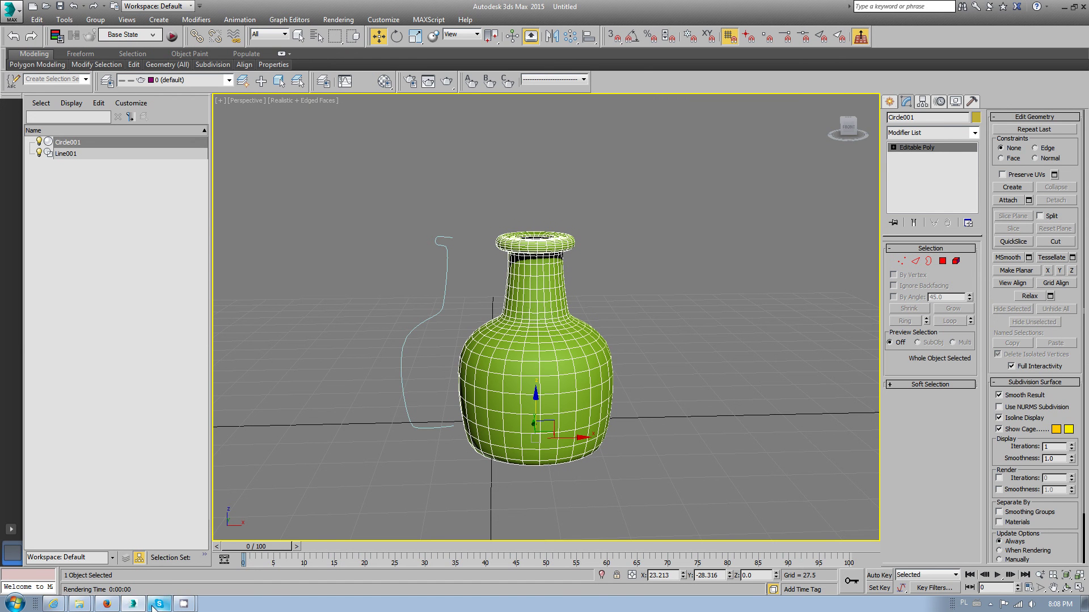
click(991, 604)
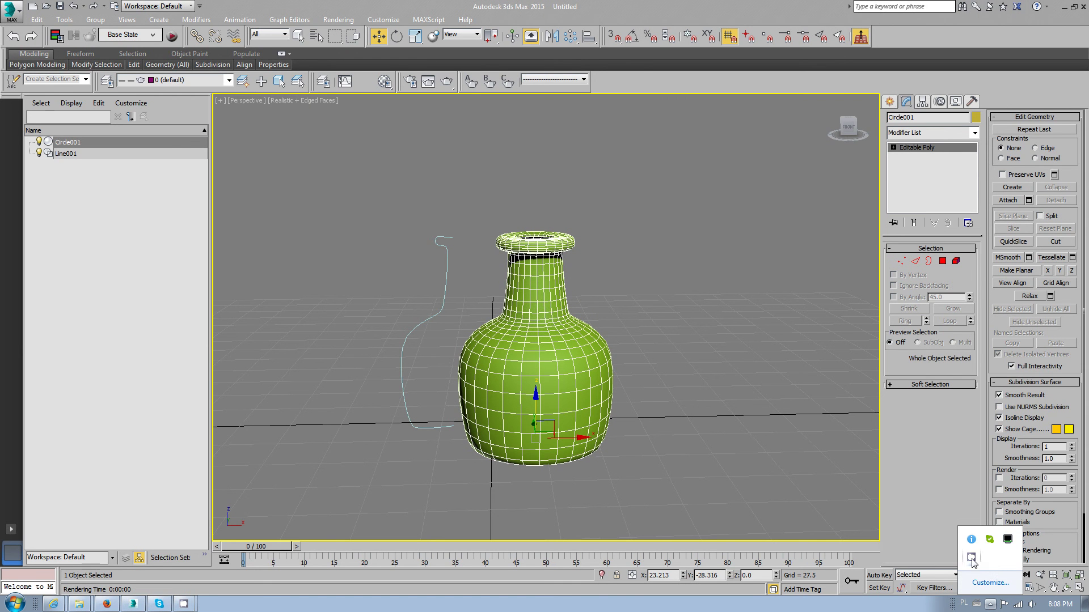